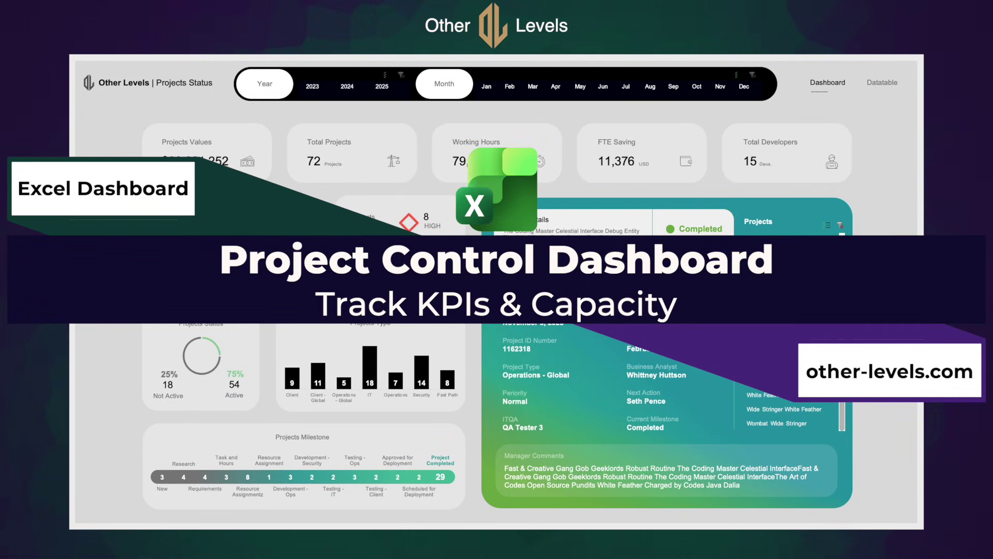
Step through five projects in the Projects slicer to view each one's details
left_click(803, 340)
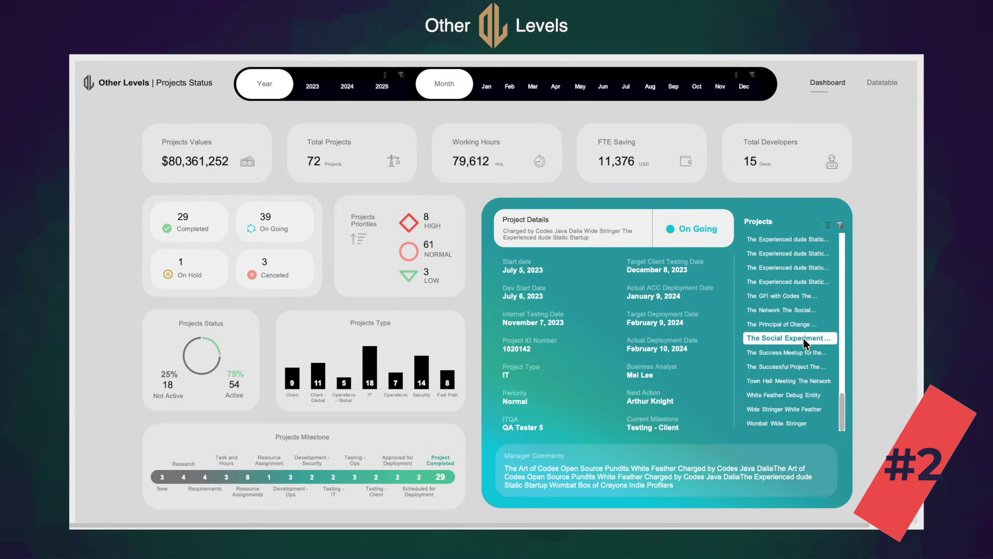
left_click(808, 352)
left_click(810, 366)
left_click(810, 381)
left_click(807, 395)
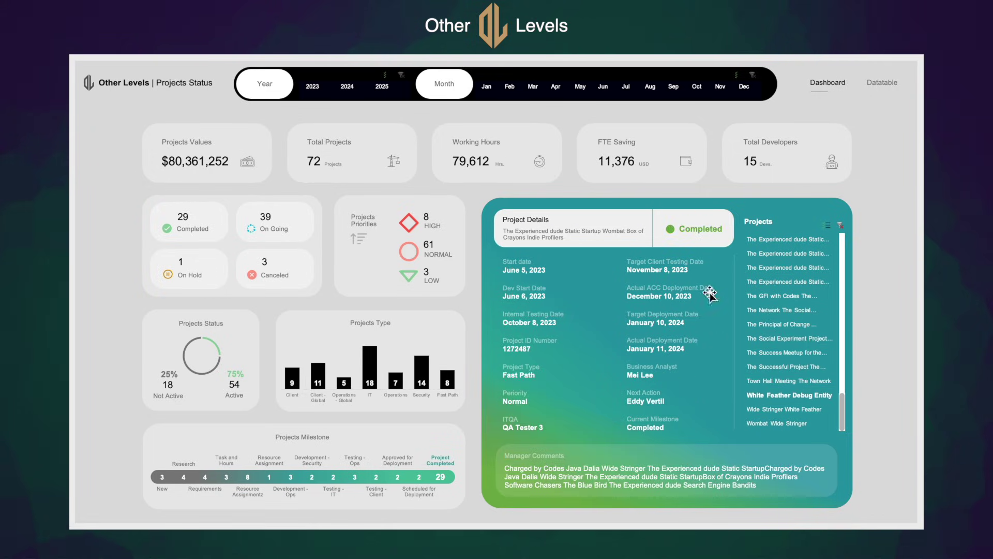
Filter the dashboard to January–May, then to 2023, clearing each filter afterwards
left_click_drag(506, 89, 581, 93)
left_click(753, 76)
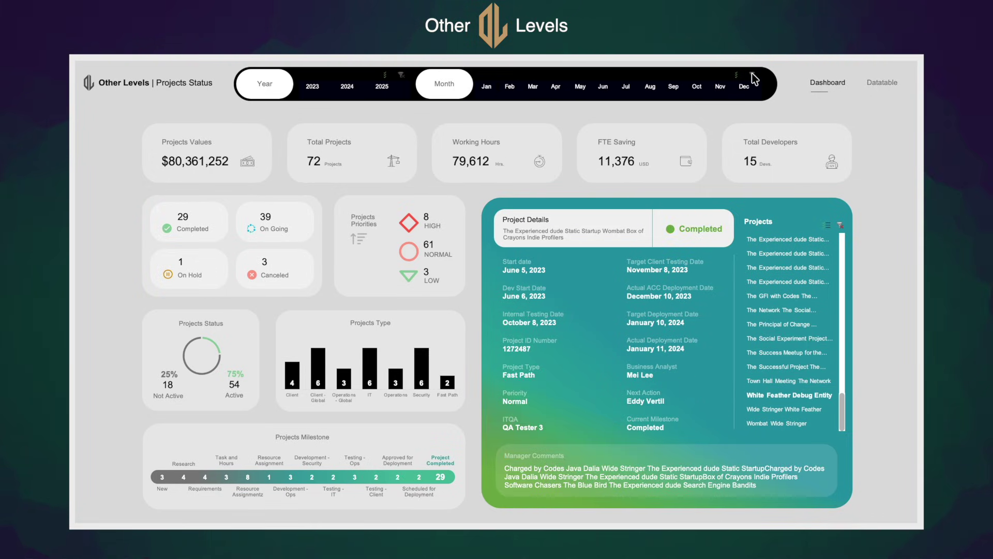
left_click(313, 88)
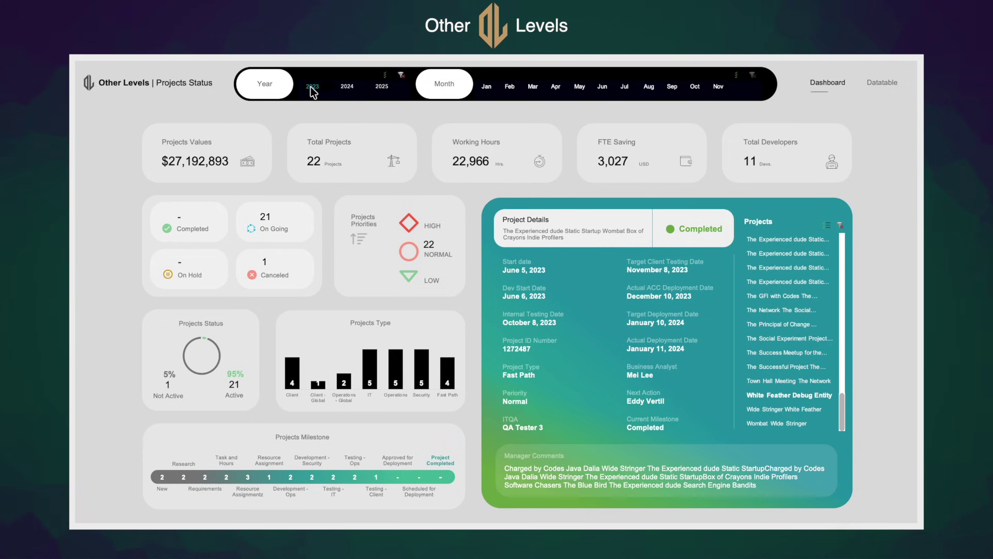
left_click(401, 75)
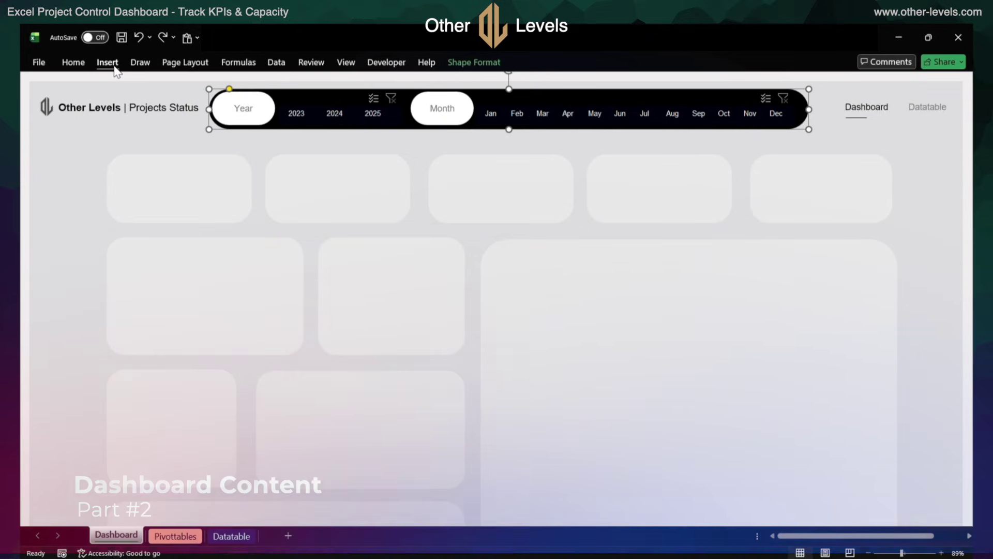
Add a text box to the first KPI card with no fill and no outline
left_click(115, 66)
left_click(209, 82)
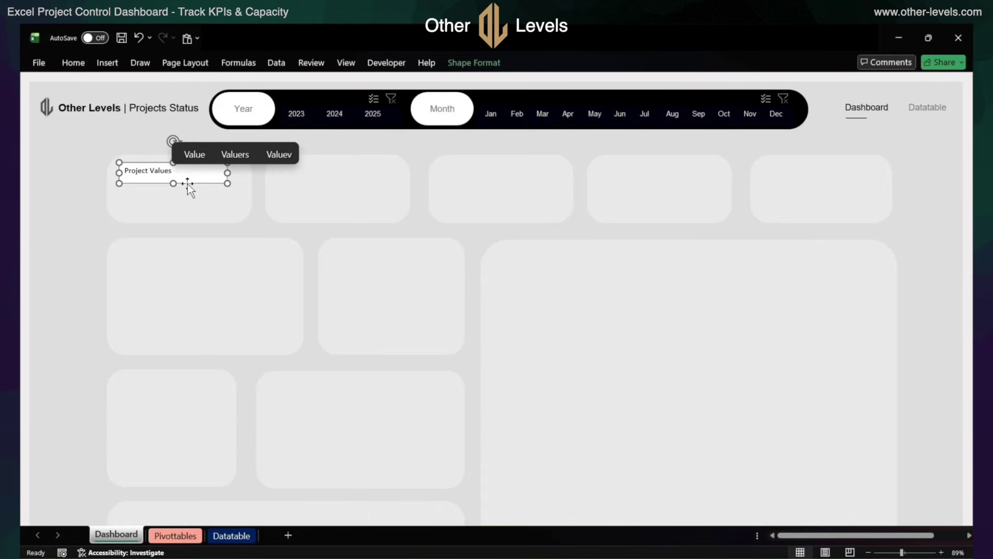
left_click(491, 70)
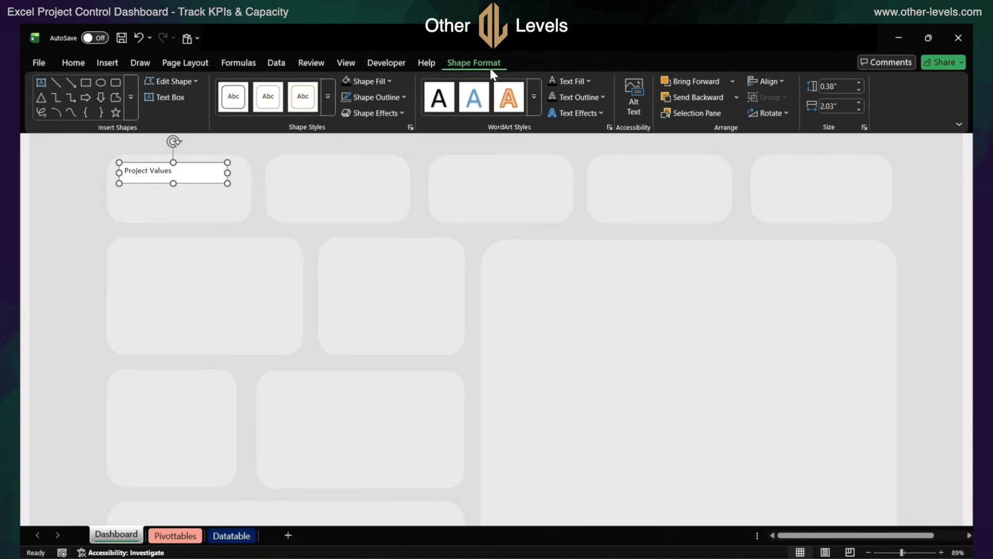
left_click(387, 81)
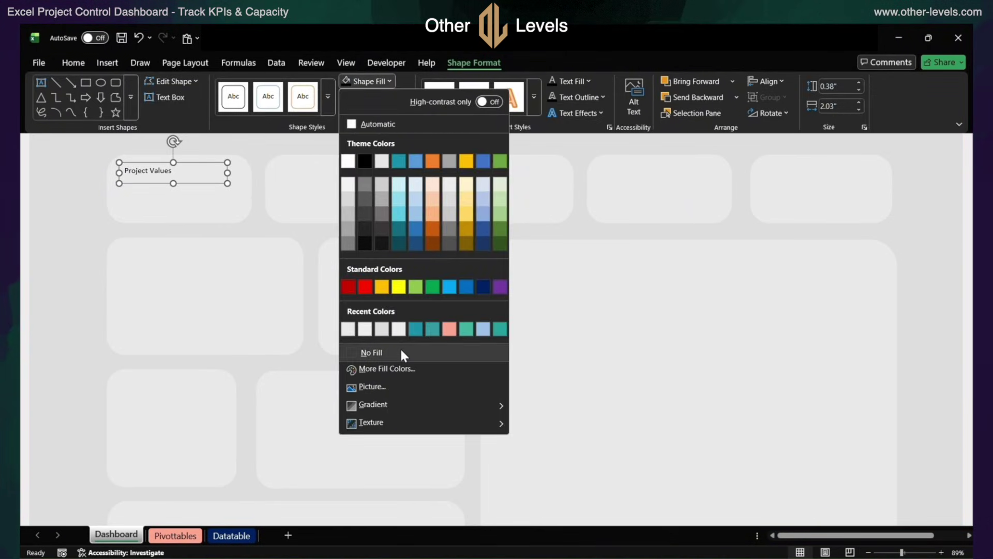
left_click(400, 349)
left_click(364, 96)
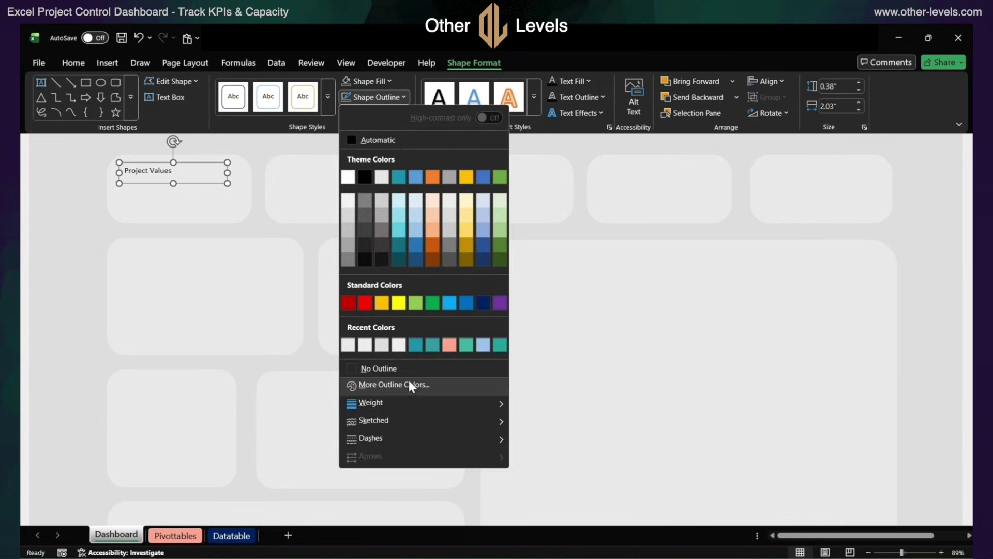
left_click(403, 366)
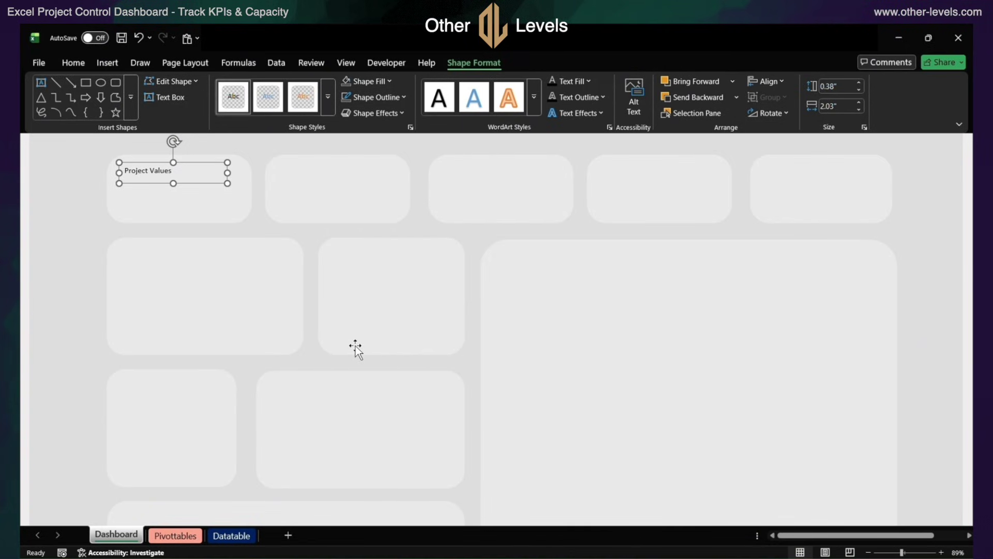
Set the Project Values label to gray Arial 12, middle- and left-aligned, then collapse the ribbon
left_click(65, 65)
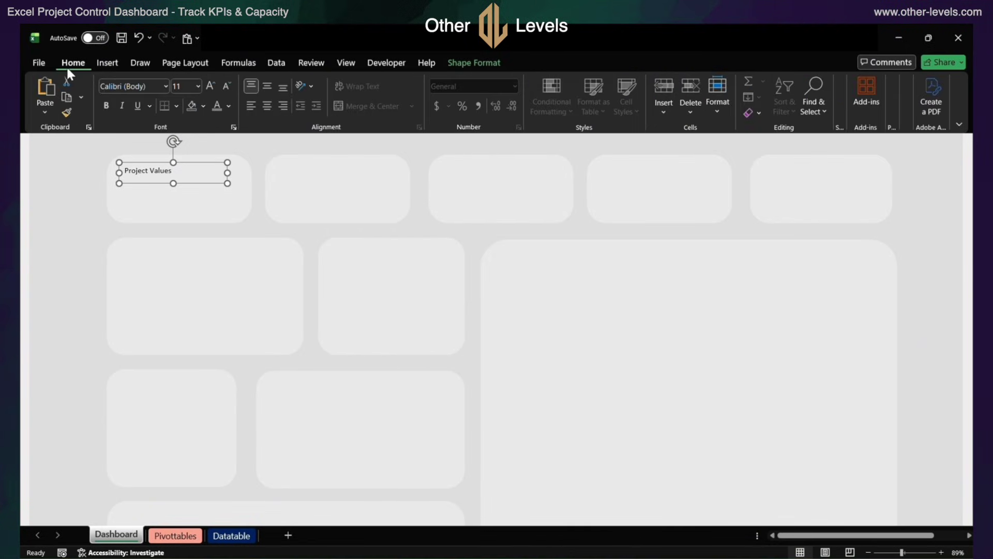
left_click(115, 85)
type("Arial")
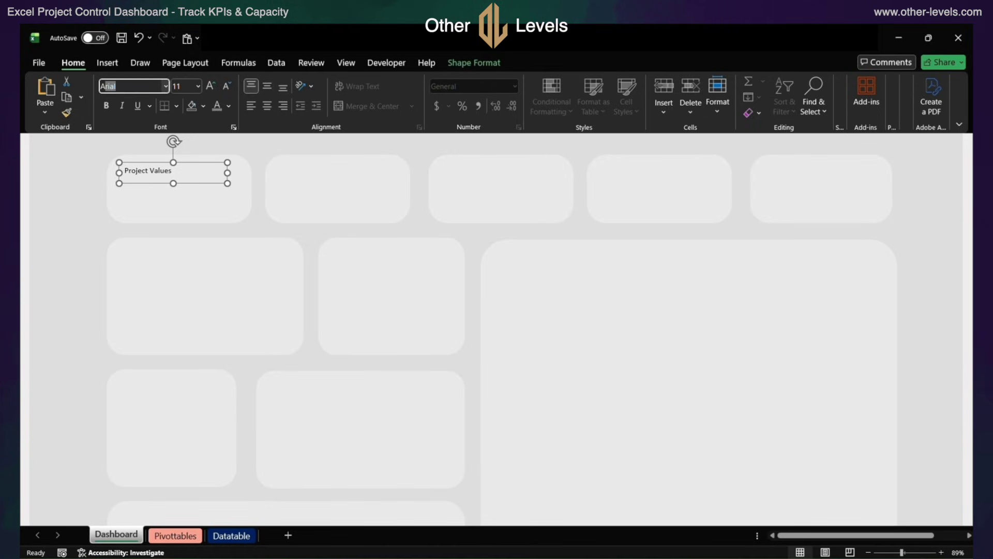
key("Return")
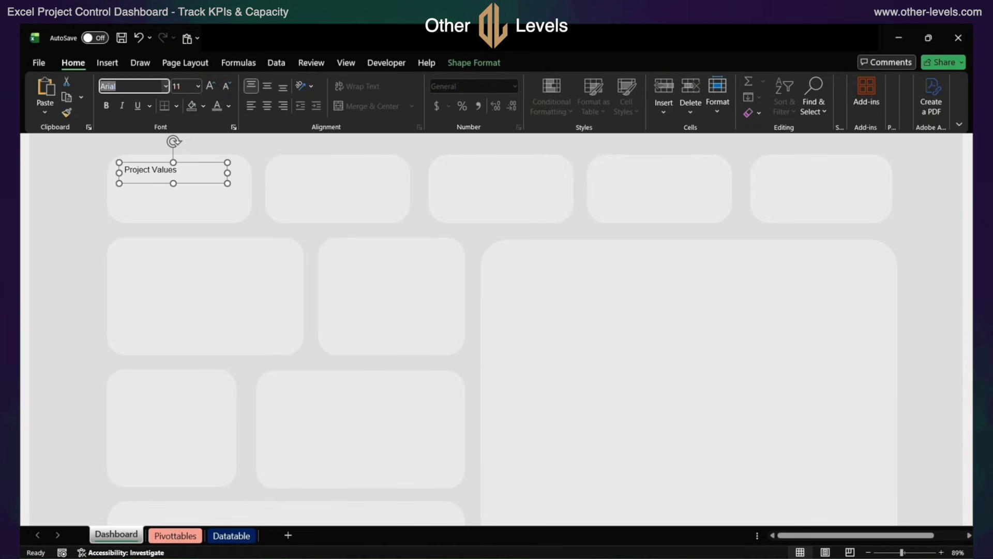
left_click(210, 85)
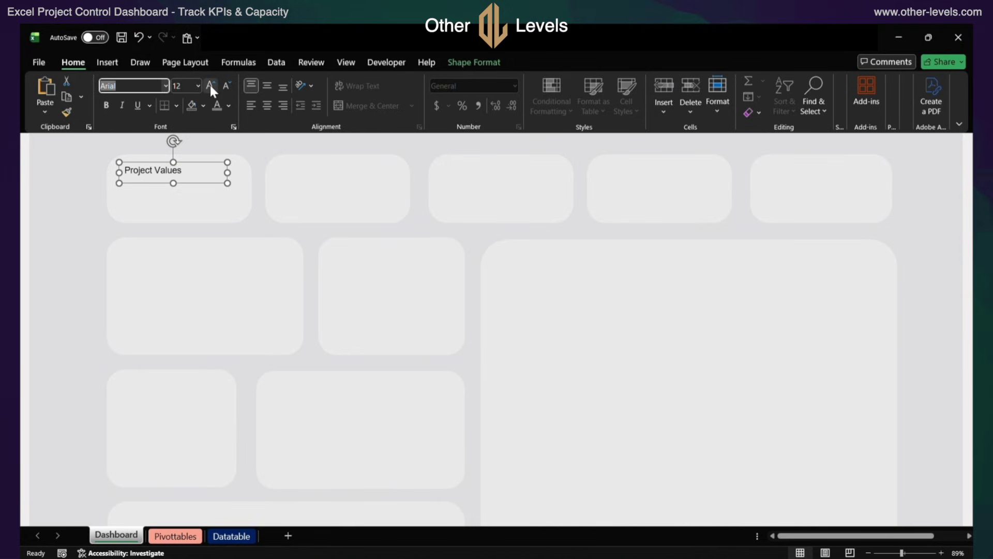
left_click(230, 106)
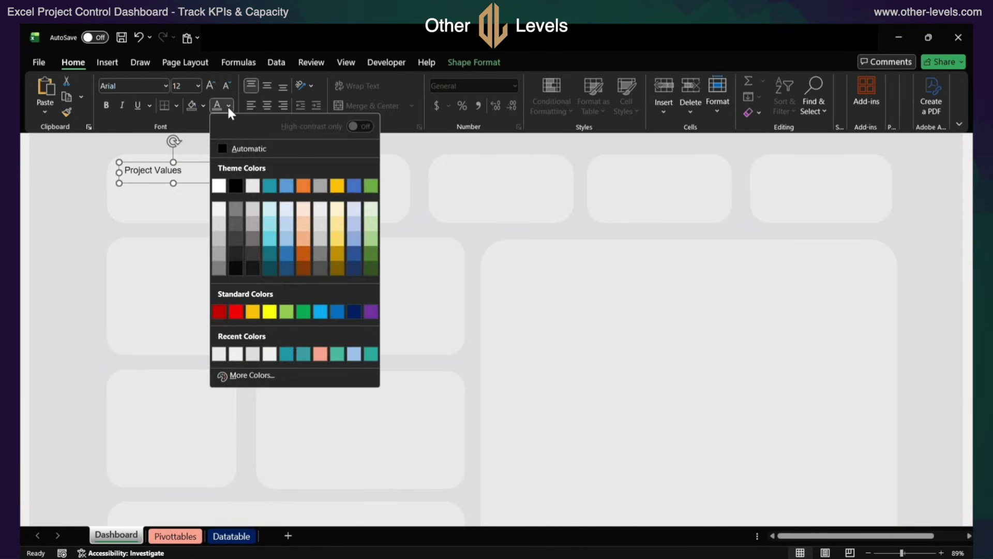
left_click(216, 270)
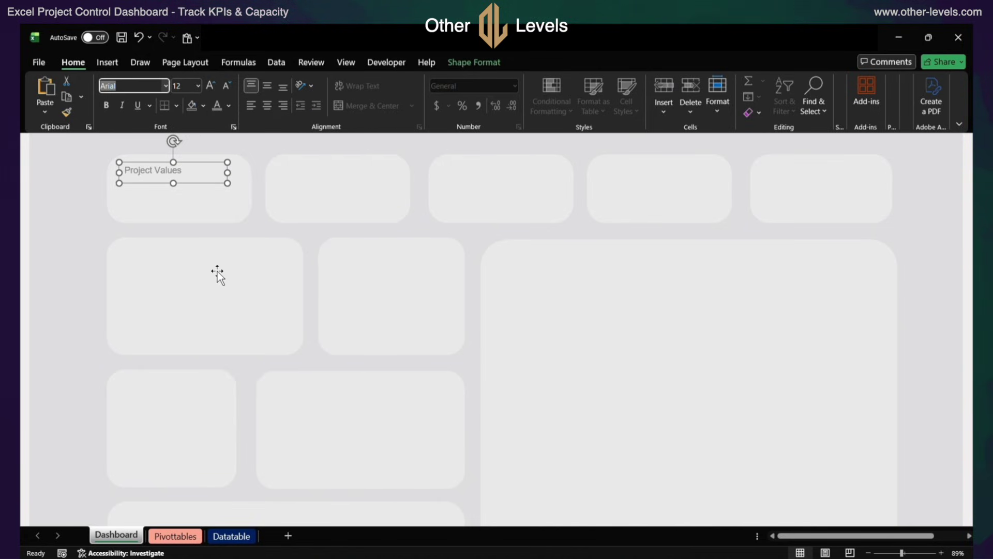
left_click(263, 84)
left_click(252, 104)
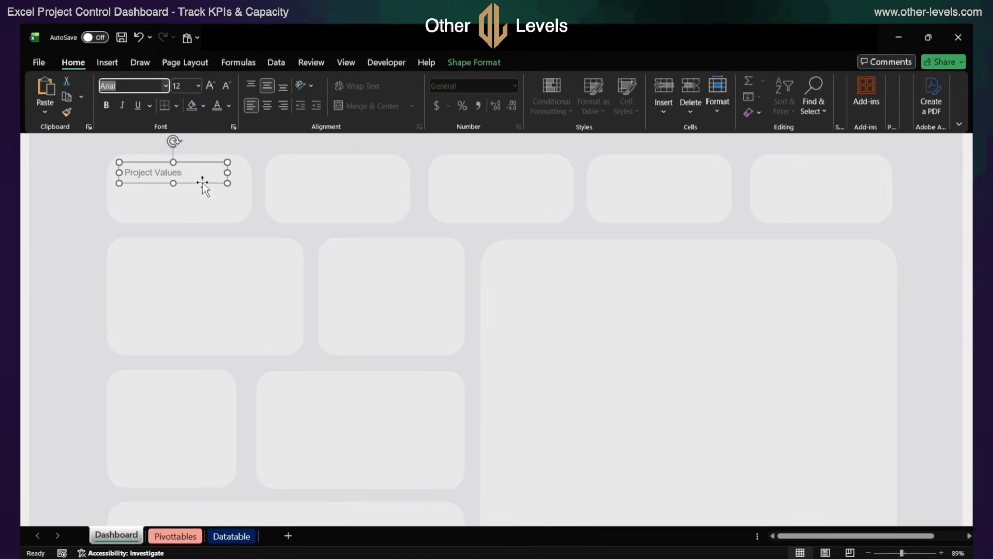
key("ctrl+F1")
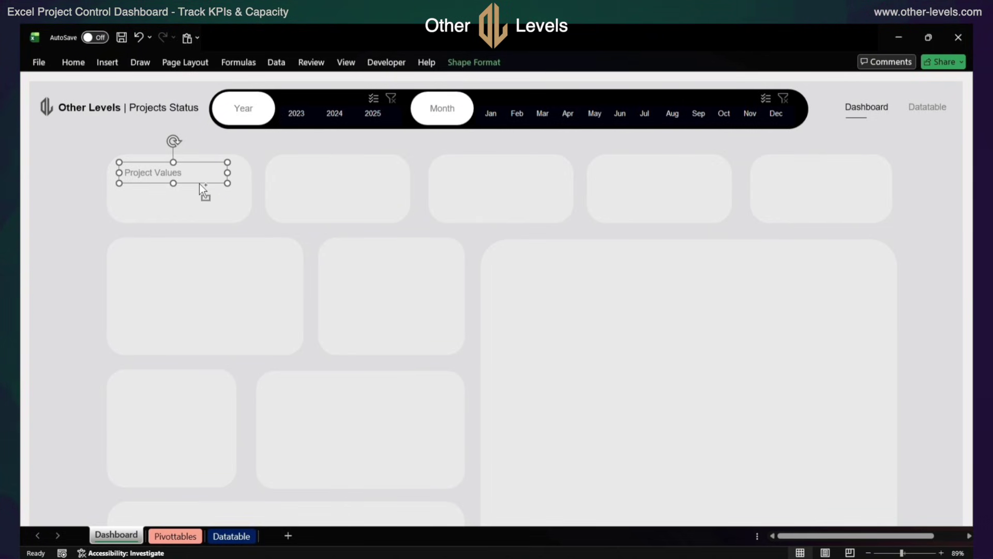
Duplicate the label just below itself and clear the copy's text
left_click_drag(199, 183, 200, 209)
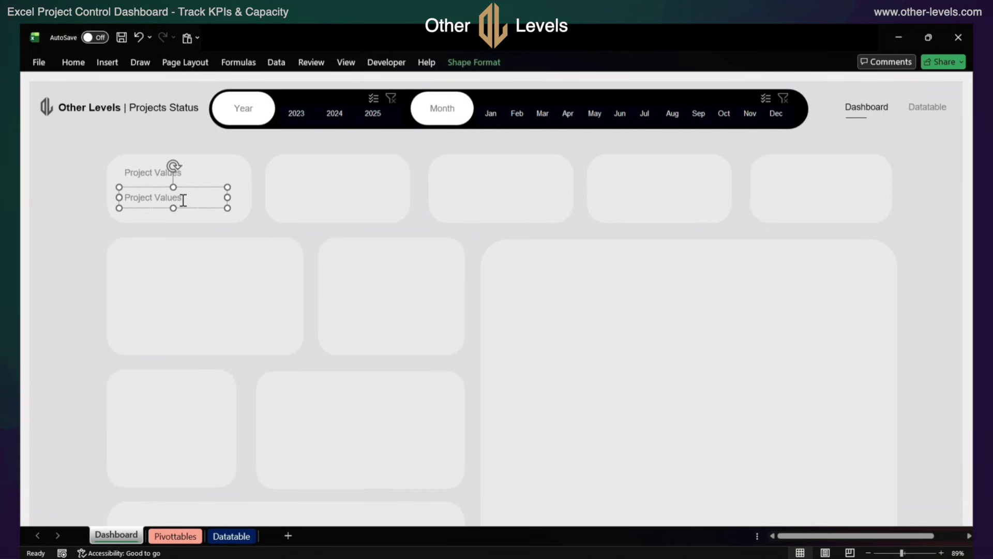
triple_click(183, 200)
key("BackSpace")
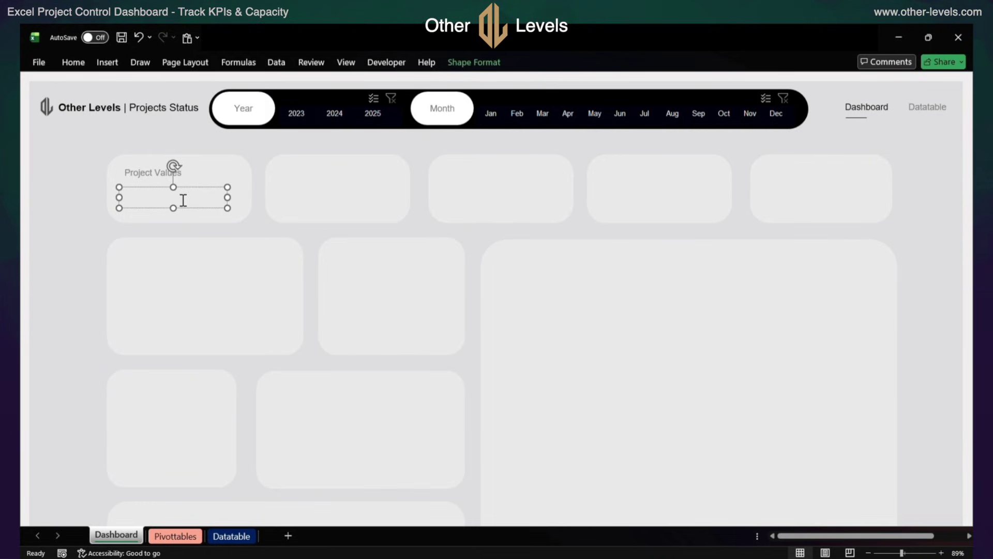
Turn on the Formula Bar and link the empty box to =Pivottables!B6, showing $80,361,252
left_click(344, 62)
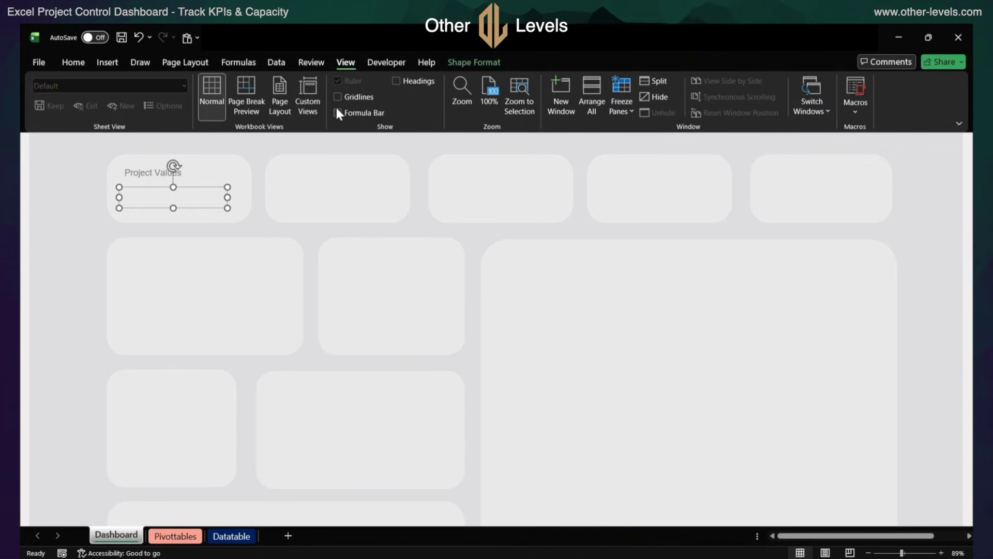
left_click(338, 112)
left_click(340, 63)
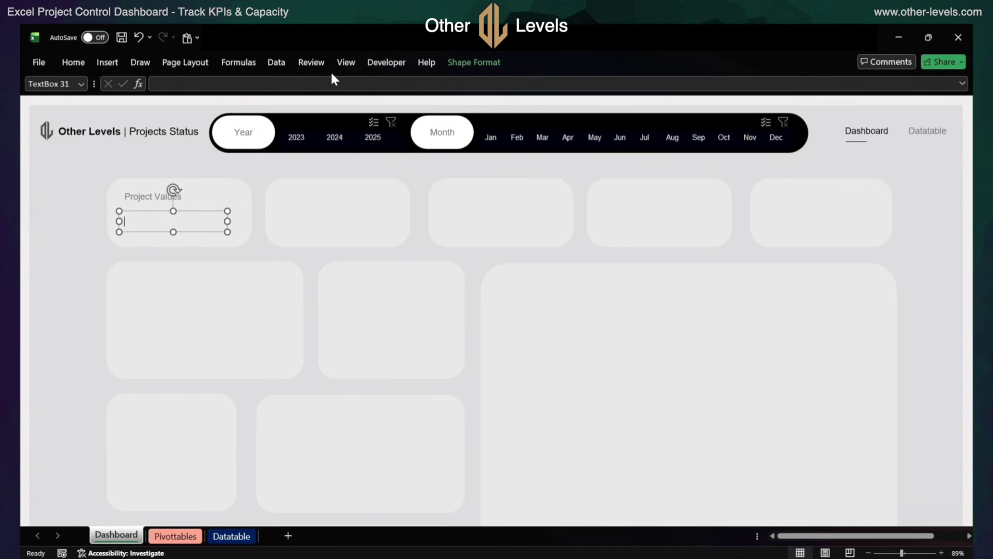
left_click(263, 85)
type("=")
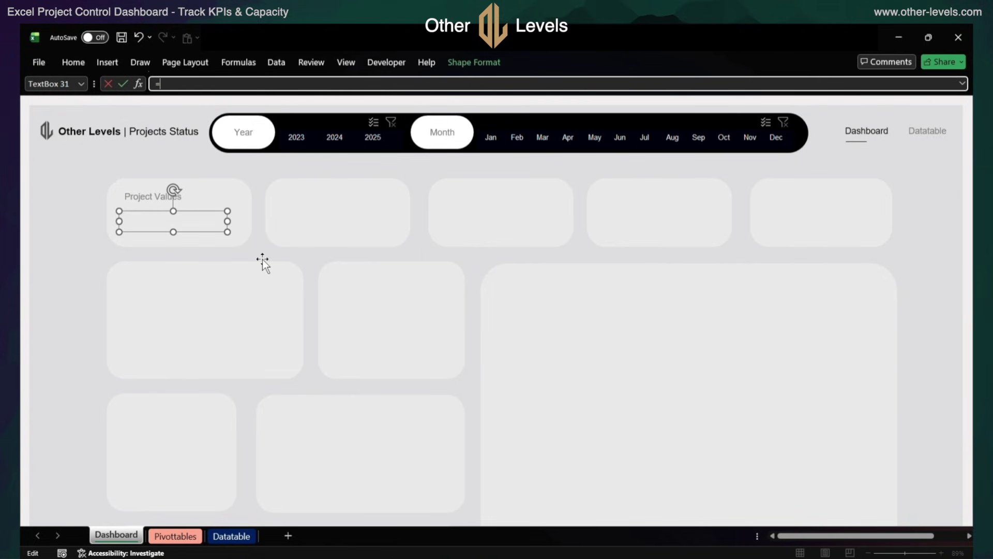
left_click(195, 529)
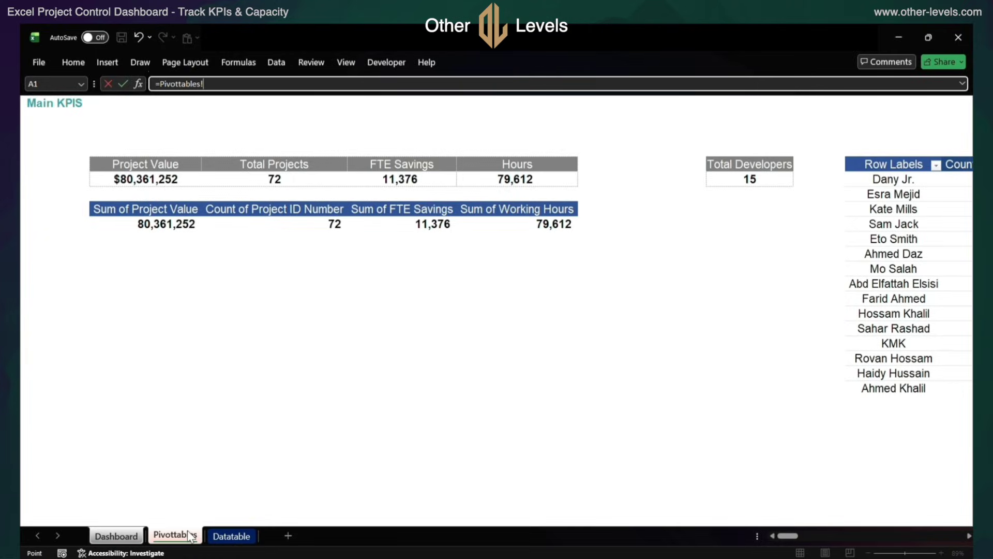
left_click(187, 179)
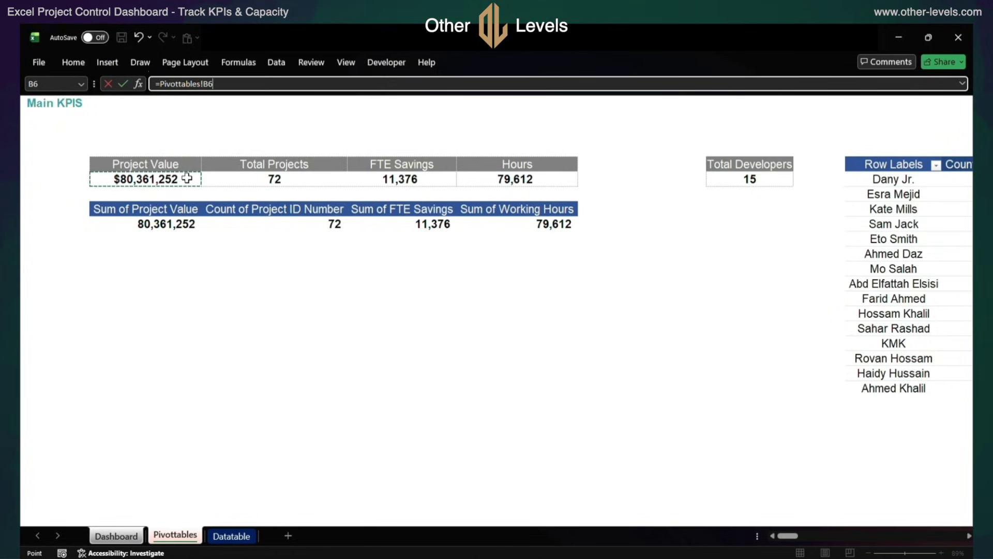
key("Return")
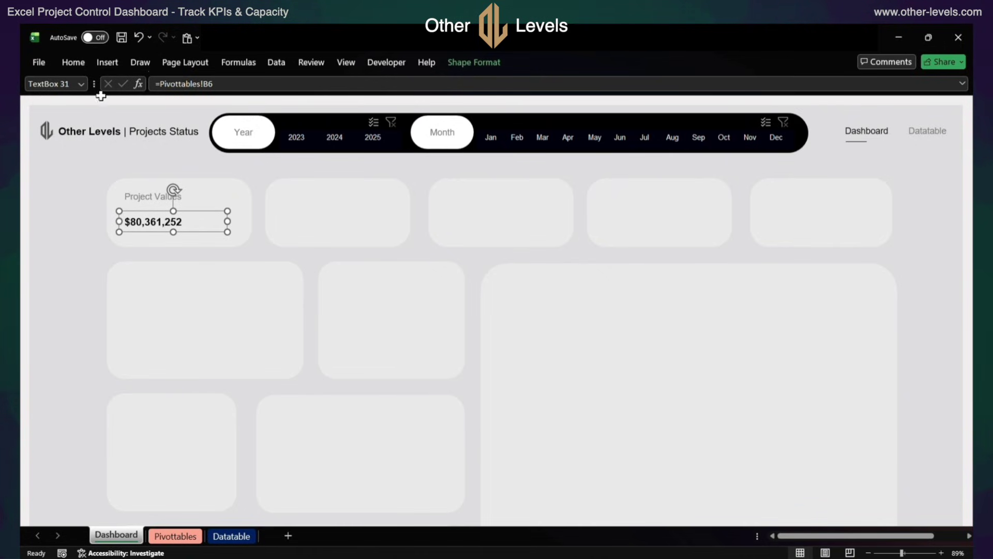
Enlarge the $80,361,252 figure to 18 pt and colour it black
left_click(79, 63)
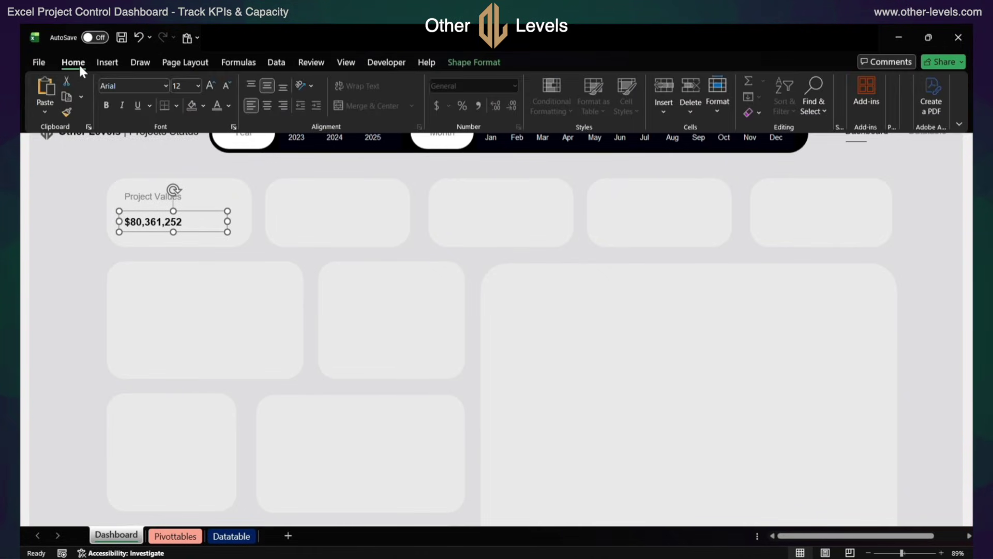
left_click(139, 87)
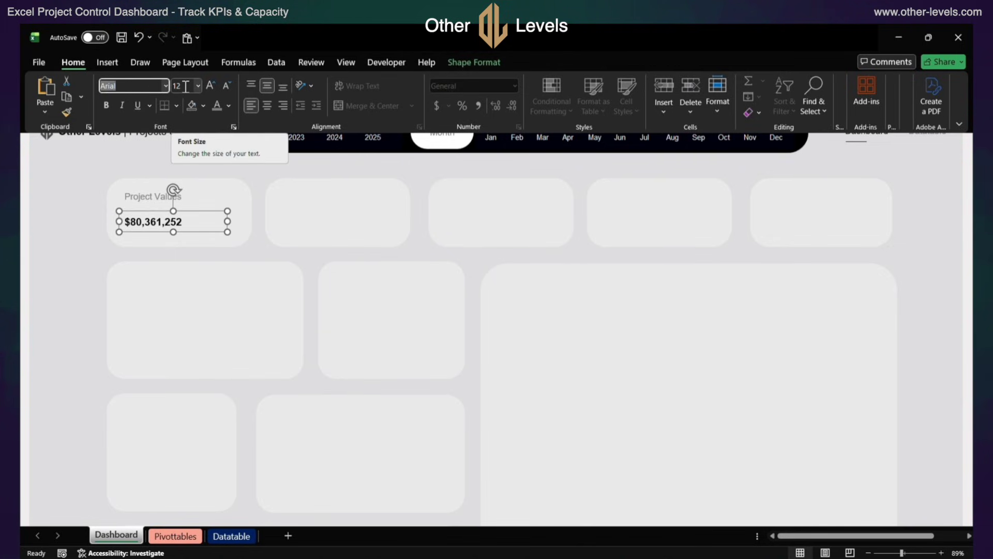
left_click(208, 83)
left_click(208, 83)
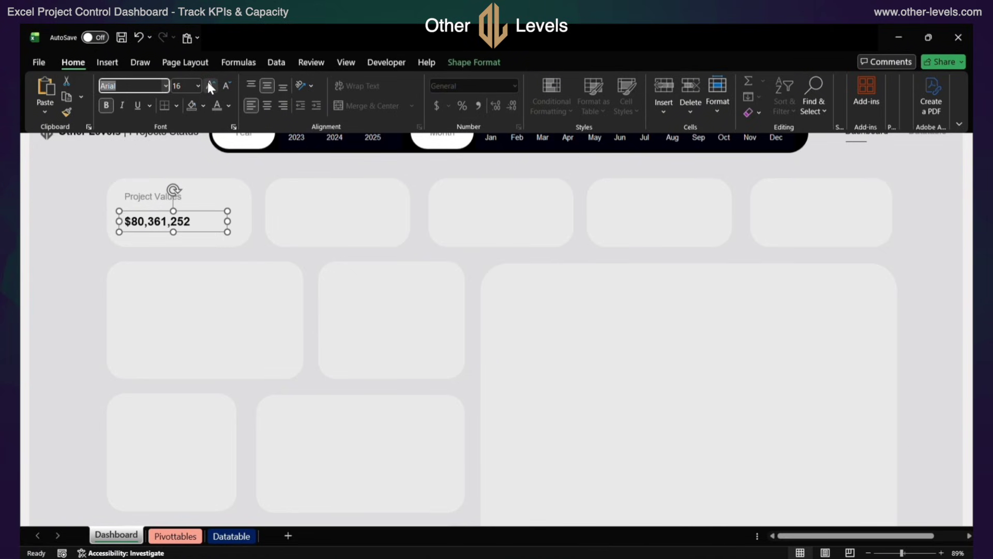
left_click(208, 84)
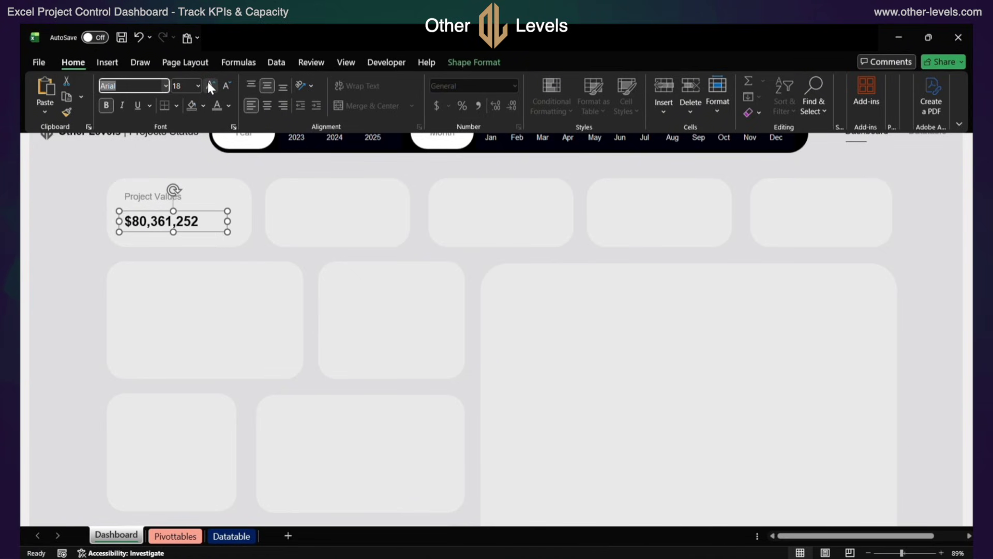
left_click(227, 101)
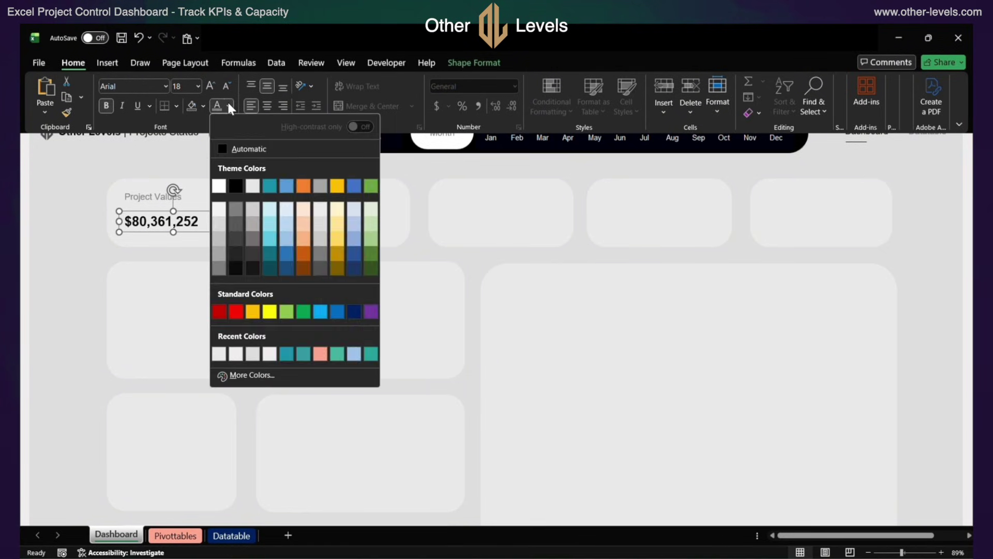
left_click(236, 184)
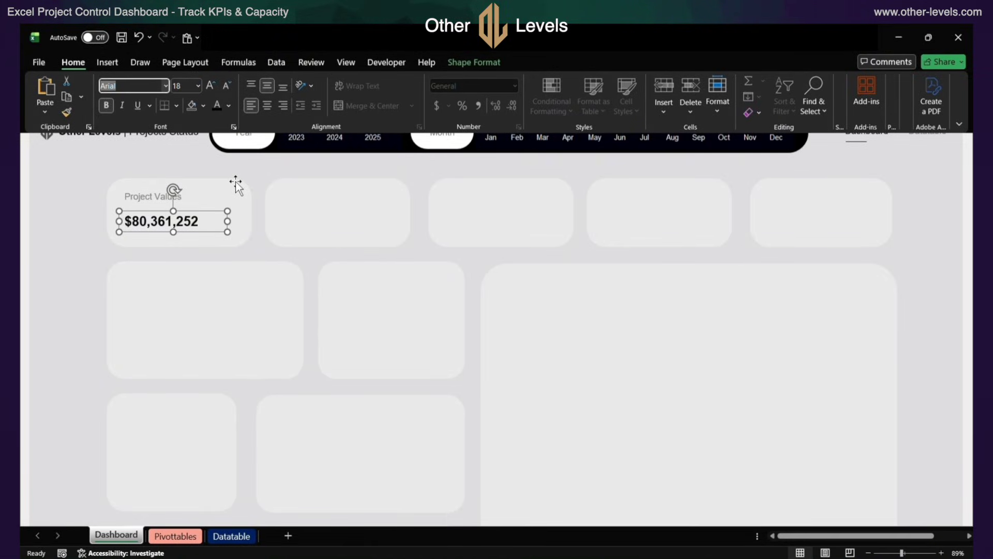
left_click(214, 232)
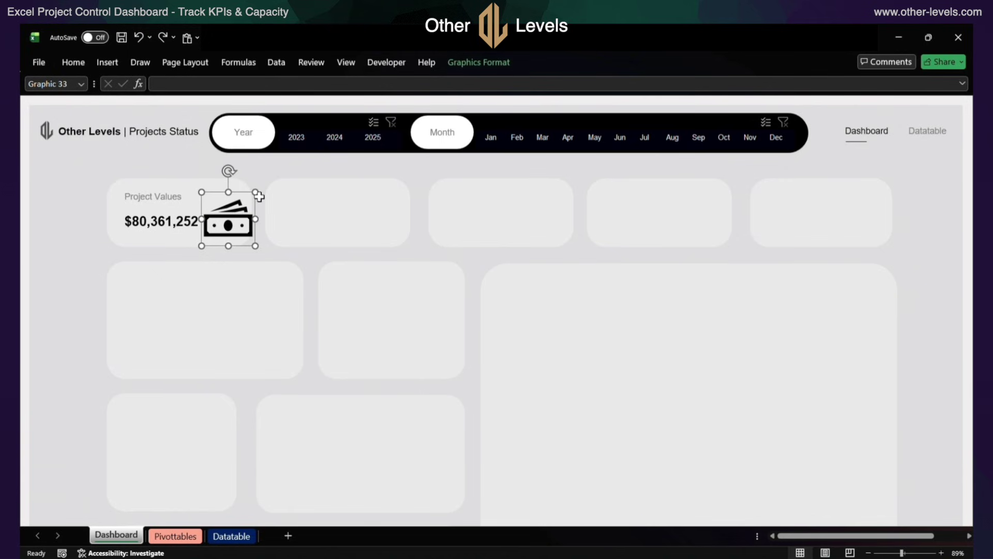
Make the money icon dark grey with no outline and a height of 0.34"
left_click(468, 69)
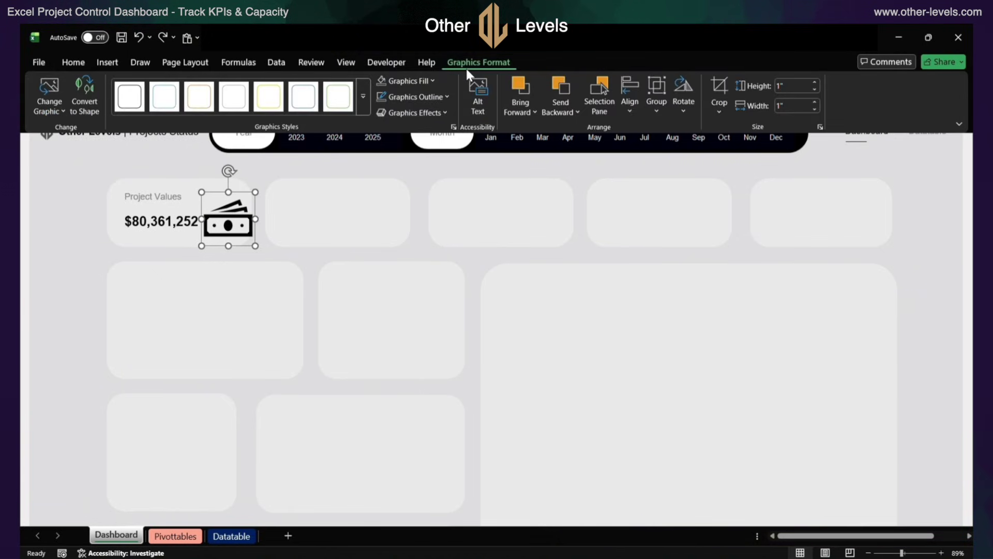
left_click(424, 79)
left_click(401, 197)
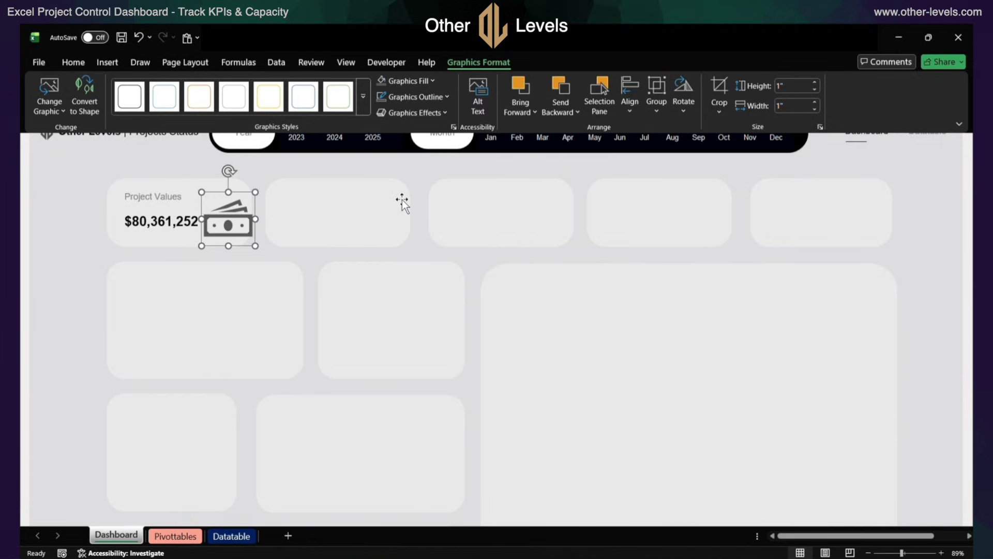
left_click(419, 98)
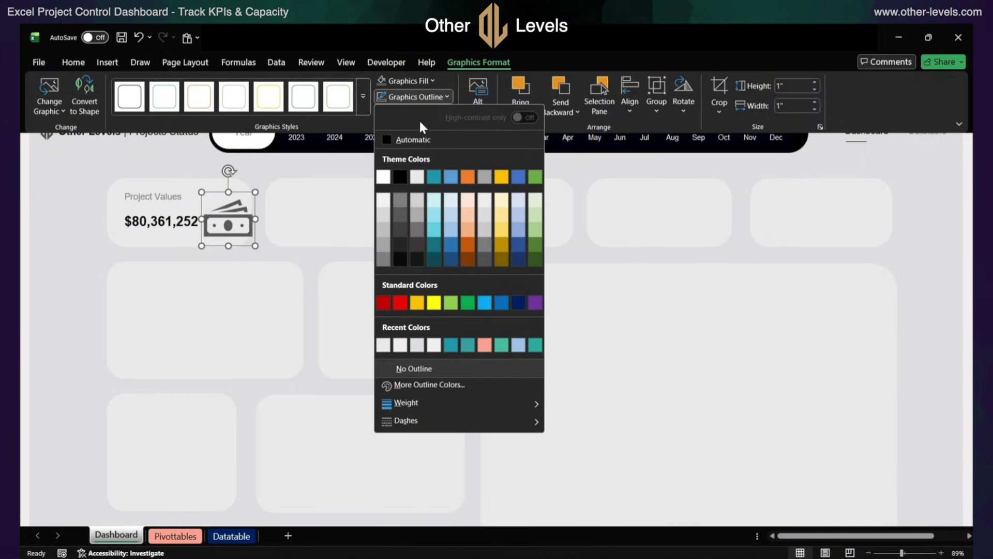
left_click(415, 360)
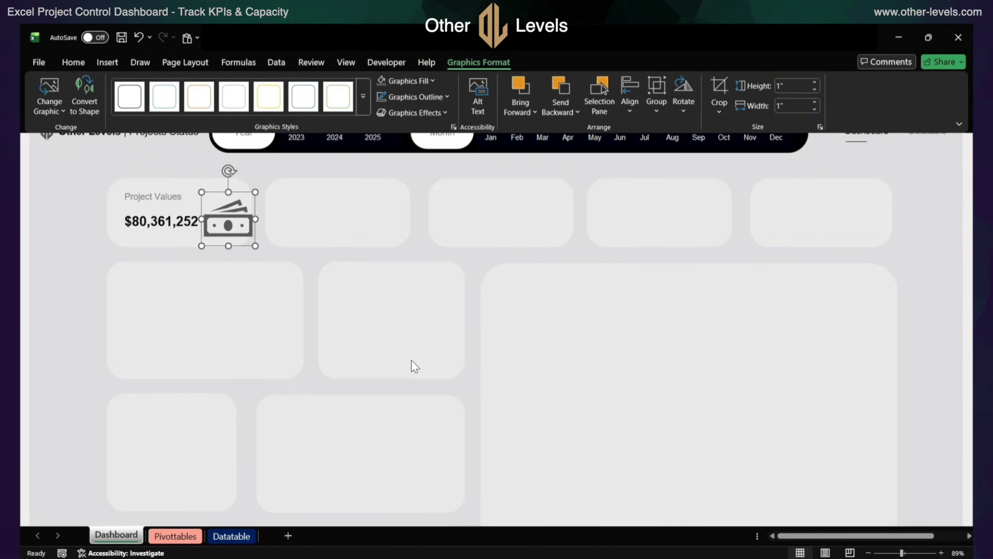
left_click(794, 86)
type("0.34")
key("Return")
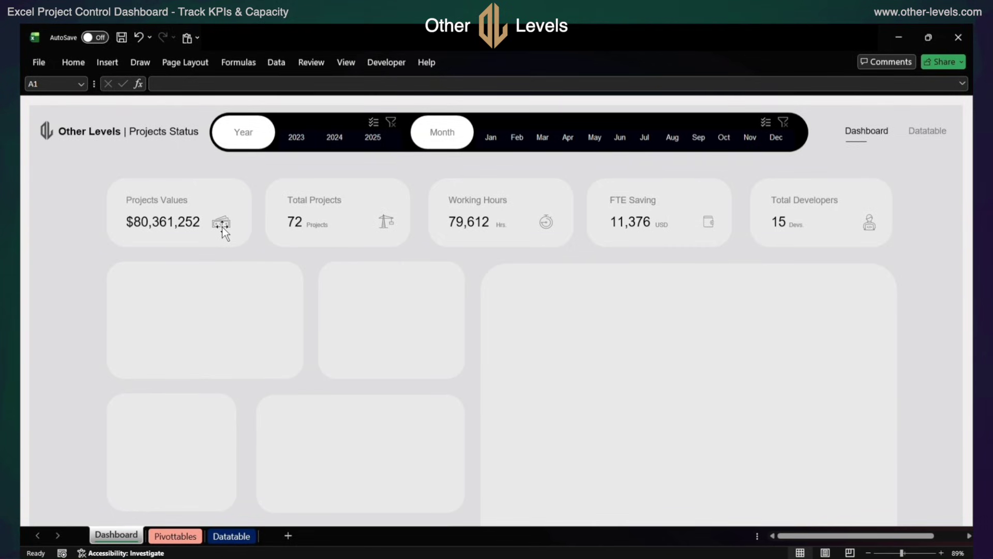
Select the 'Projects' unit label on the Total Projects card for text formatting
left_click(321, 226)
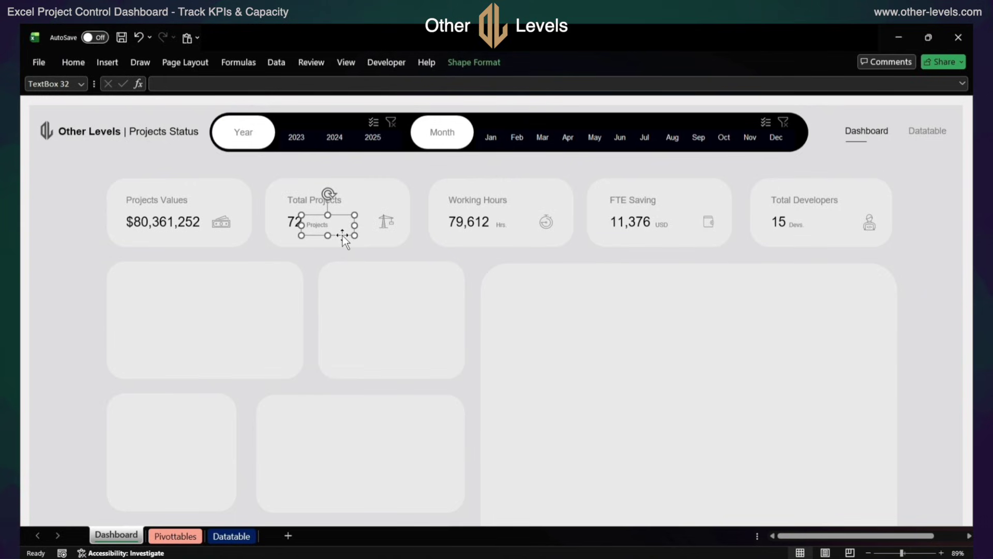
left_click(81, 67)
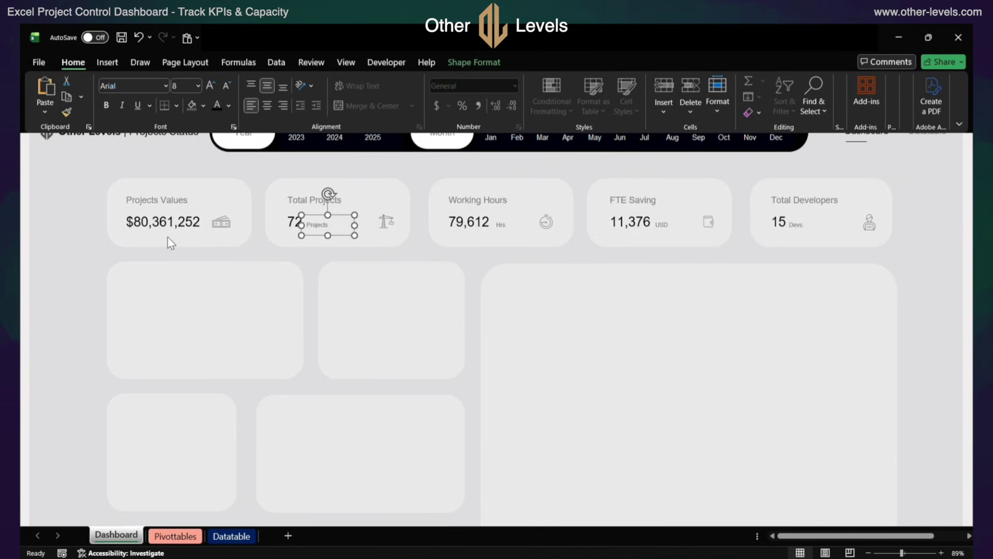
Draw a white rectangle with no outline inside the left middle card
left_click(107, 63)
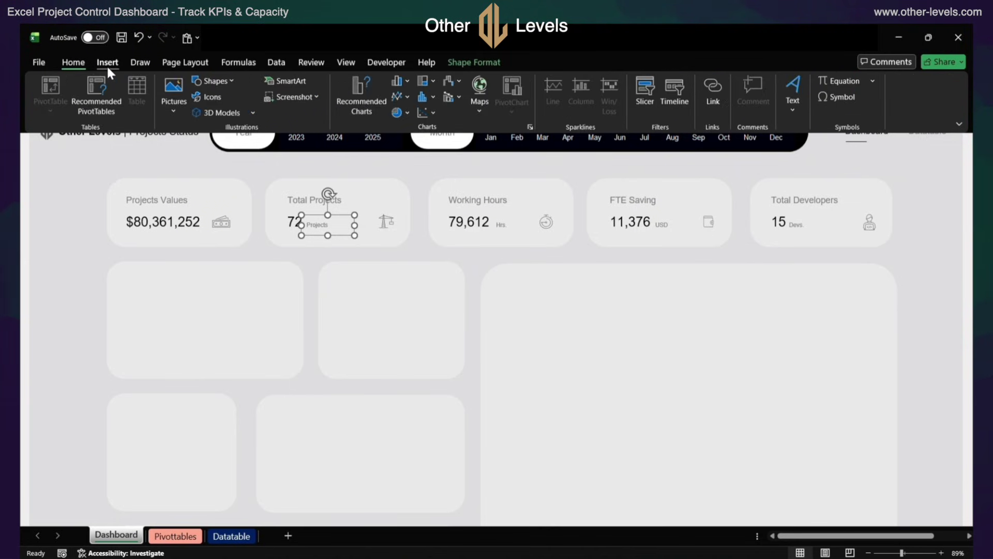
left_click(212, 81)
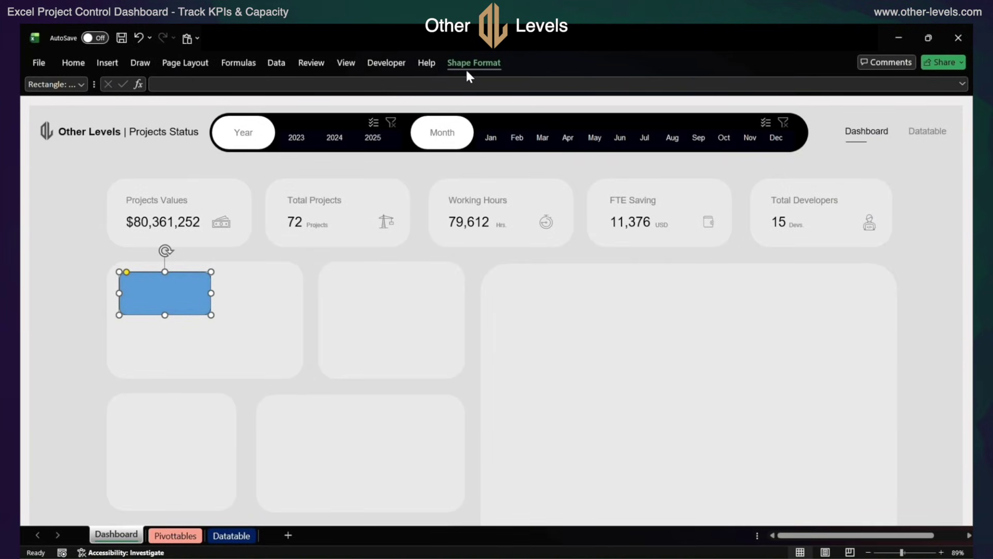
left_click(468, 68)
left_click(383, 85)
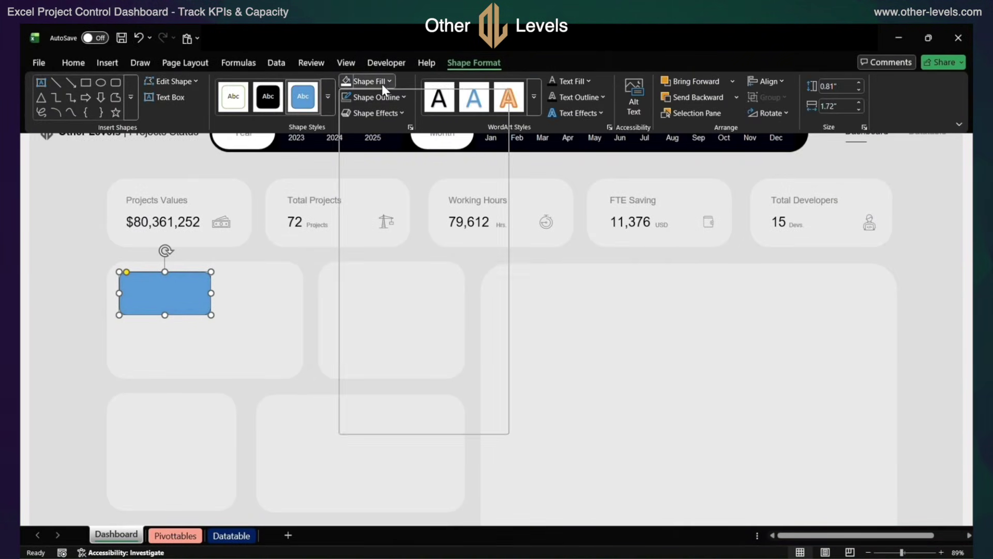
left_click(352, 157)
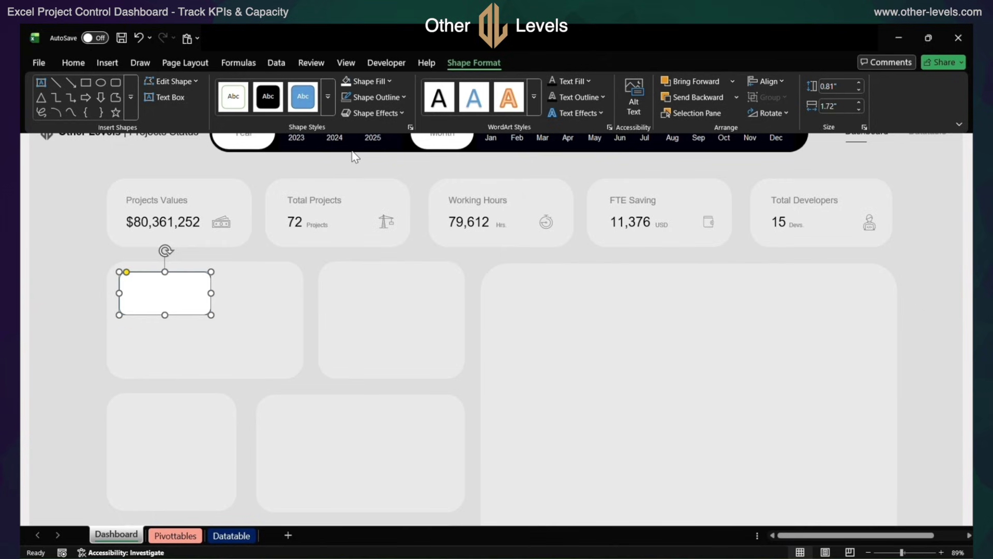
left_click(368, 98)
left_click(375, 369)
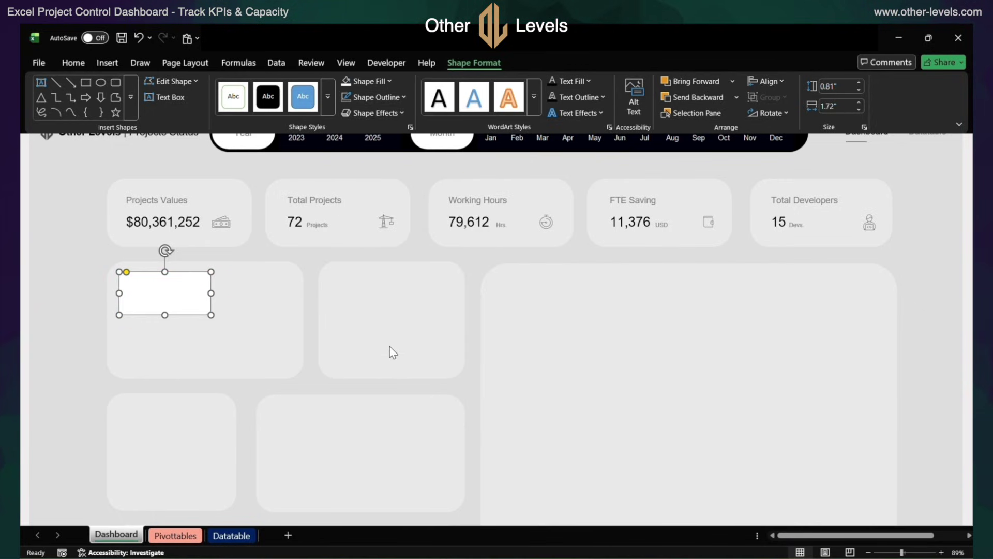
Size the rectangle to 0.88" high by 1.6" wide
left_click(834, 86)
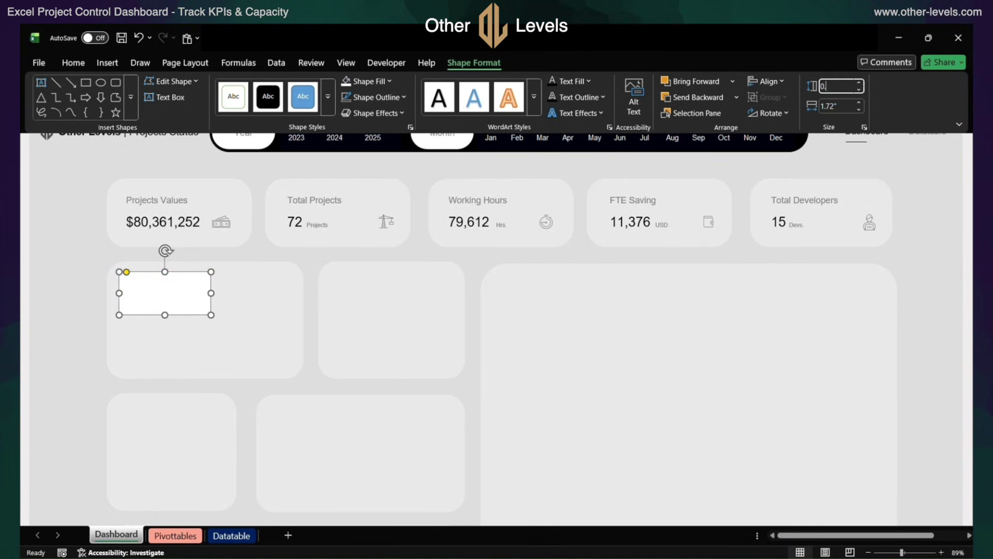
type("0.88")
key("Tab")
type("1.6")
key("Return")
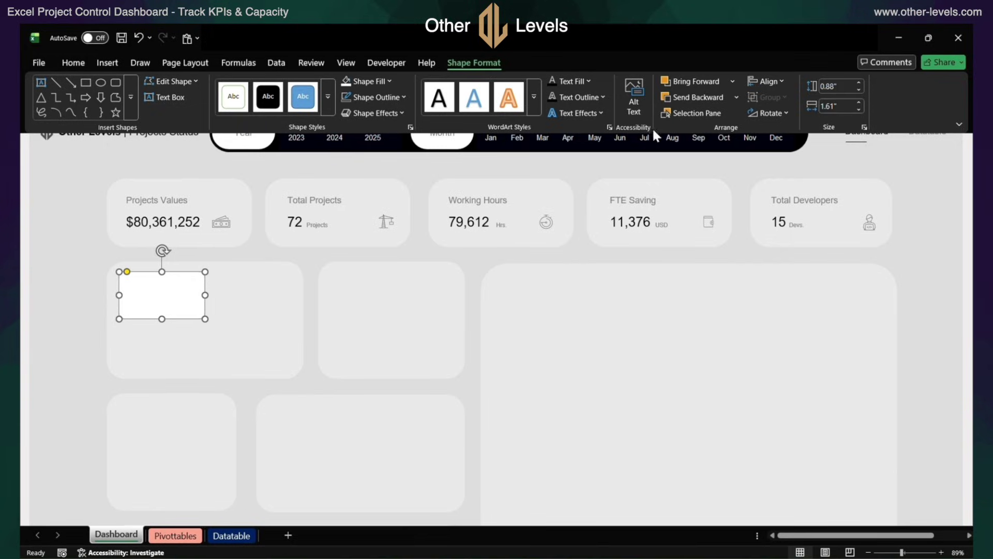
left_click(182, 311)
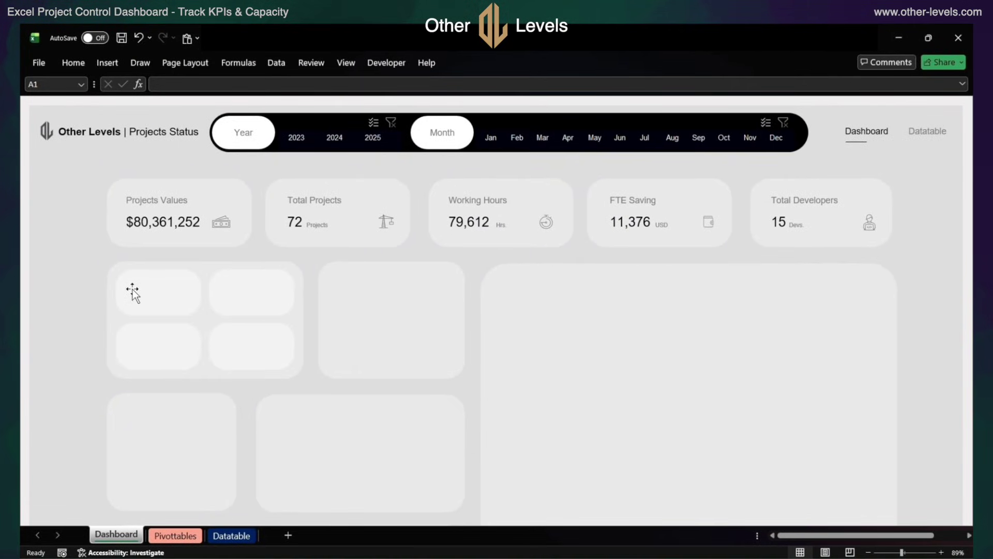
Relink the copied value box to =Pivottables!S19 and narrow it to fit the small box
left_click(162, 227)
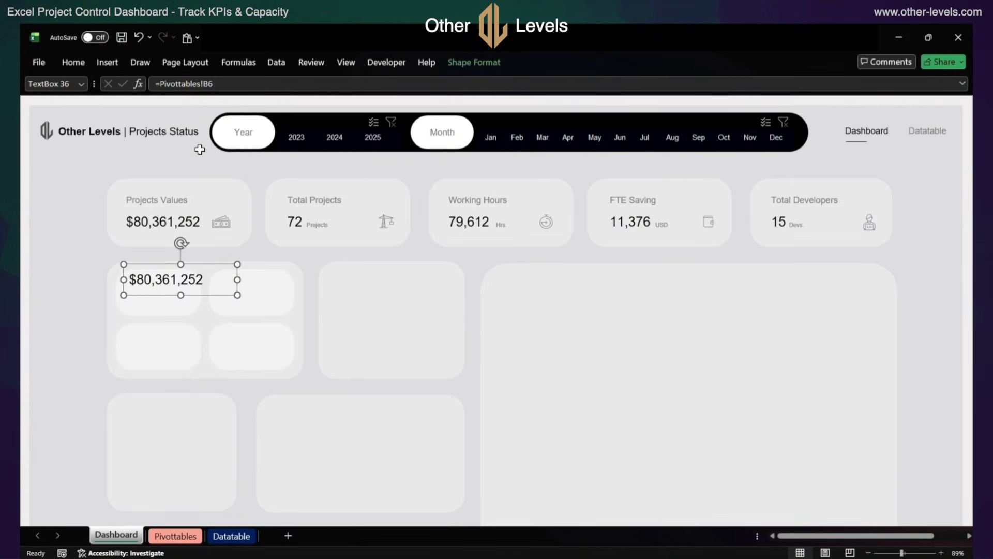
left_click(242, 86)
key("BackSpace")
key("BackSpace")
type("s!S")
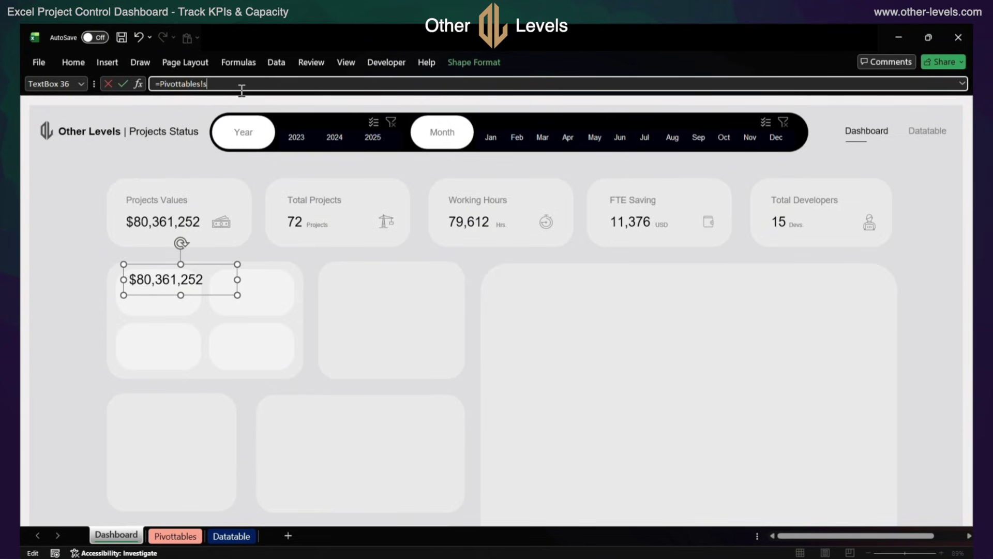
type("19")
key("Return")
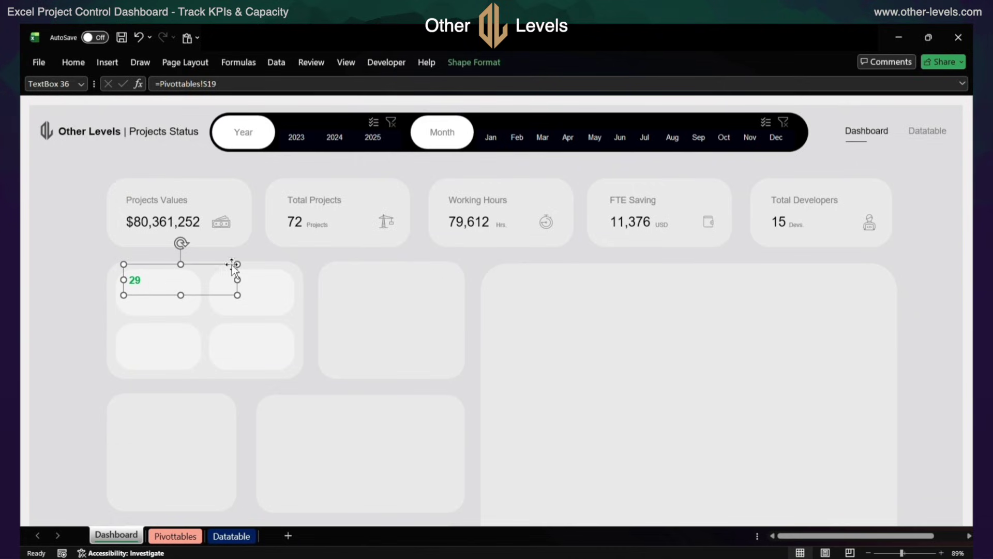
left_click_drag(238, 265, 158, 295)
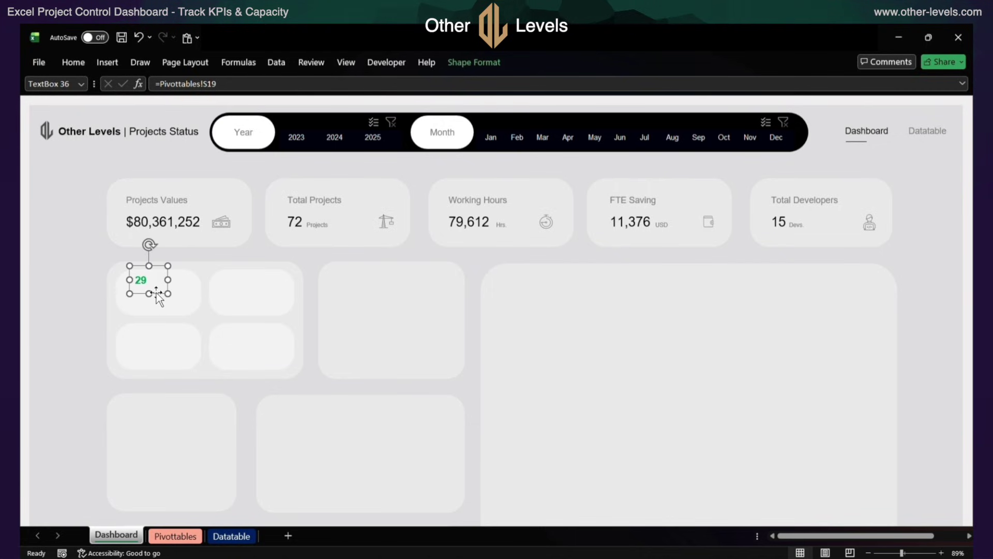
Set the 29 figure to 16-point black text
left_click(72, 64)
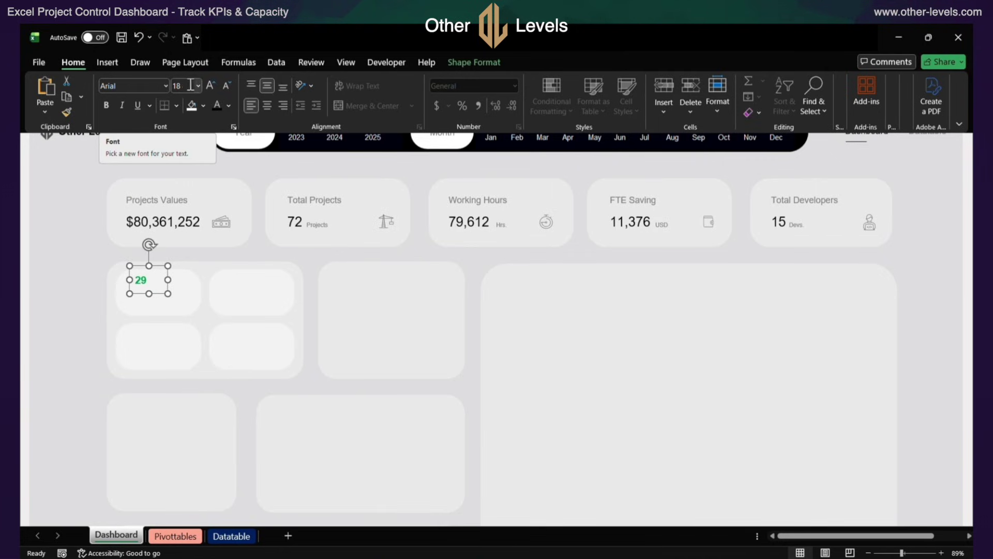
left_click(222, 84)
left_click(223, 84)
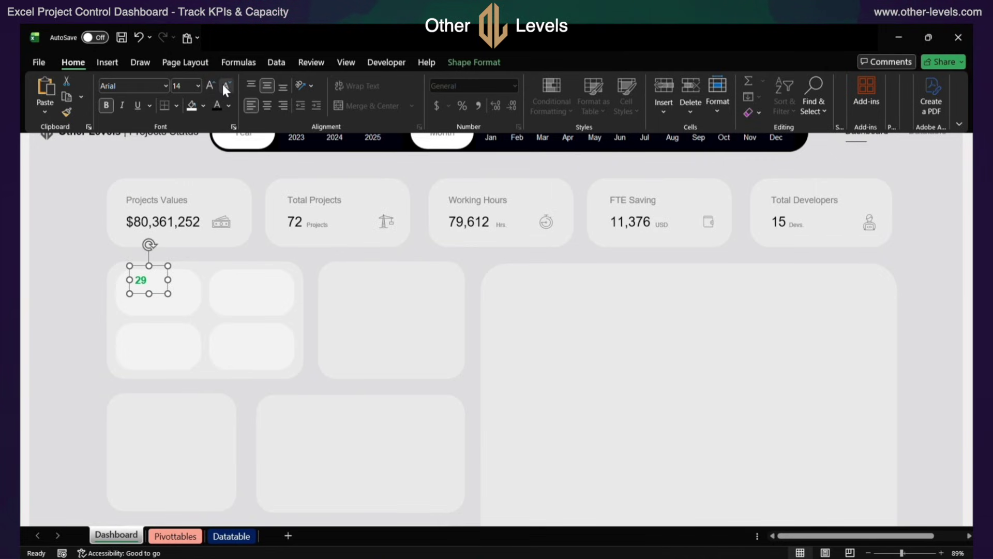
left_click(210, 86)
left_click(229, 105)
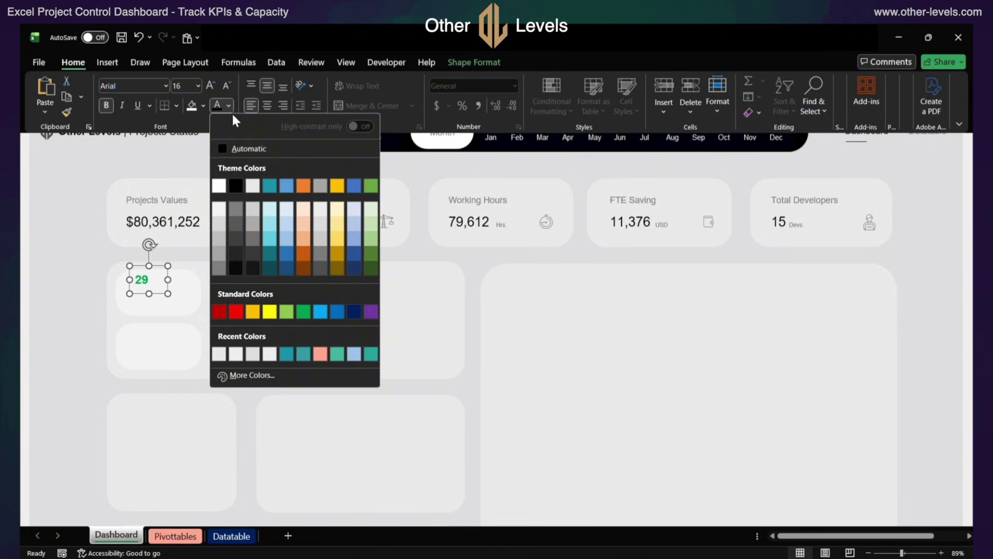
left_click(237, 189)
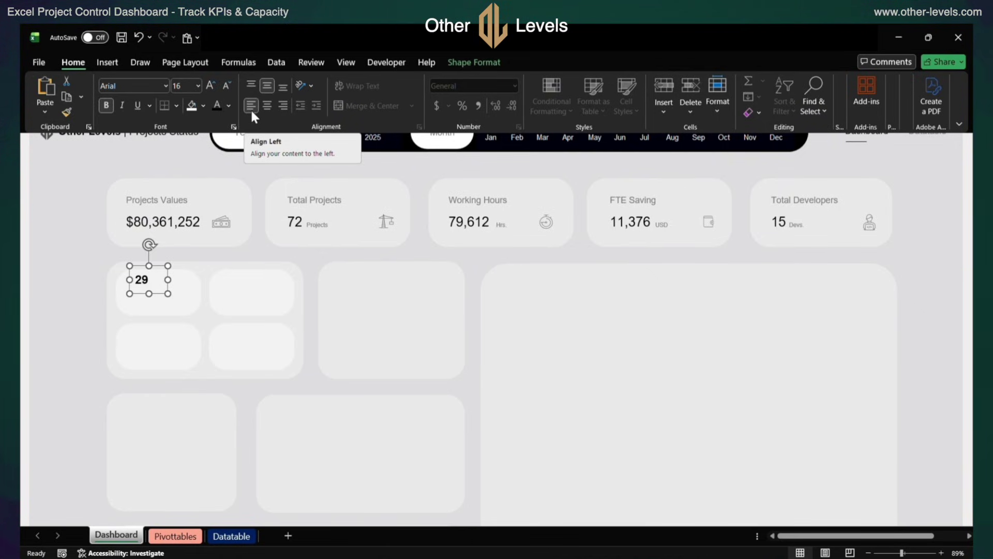
Copy the Projects Values title below the 29 and add a status icon picture
left_click(148, 197)
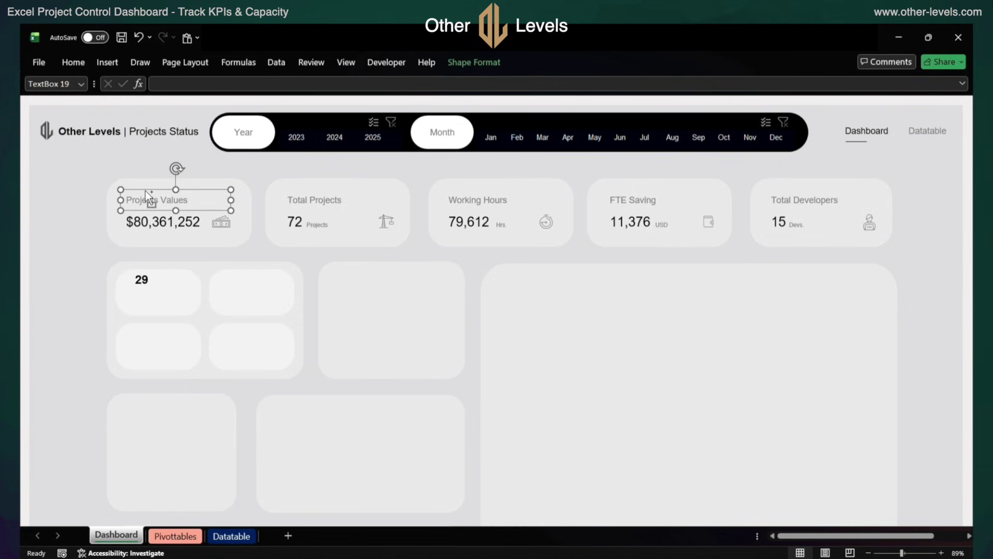
left_click_drag(145, 191, 145, 296)
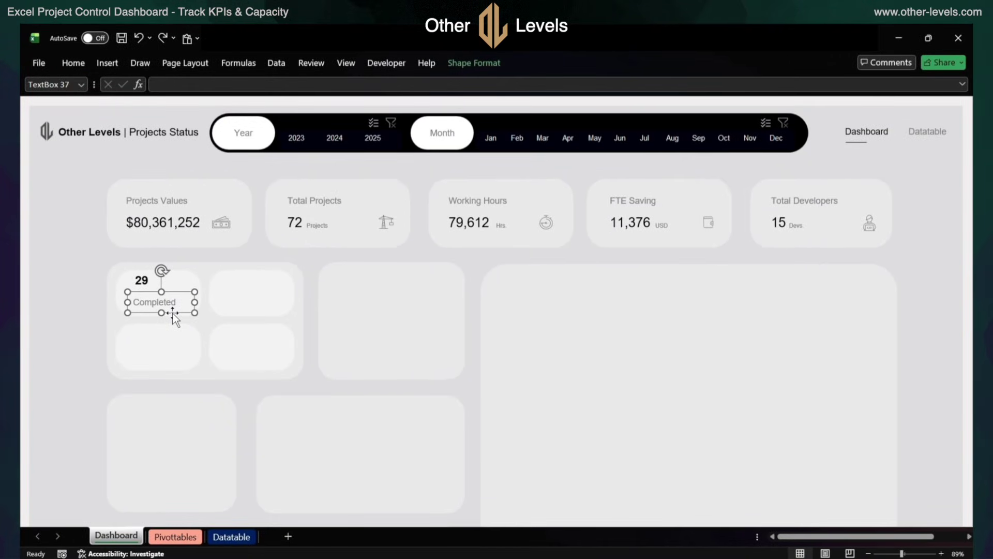
left_click(107, 63)
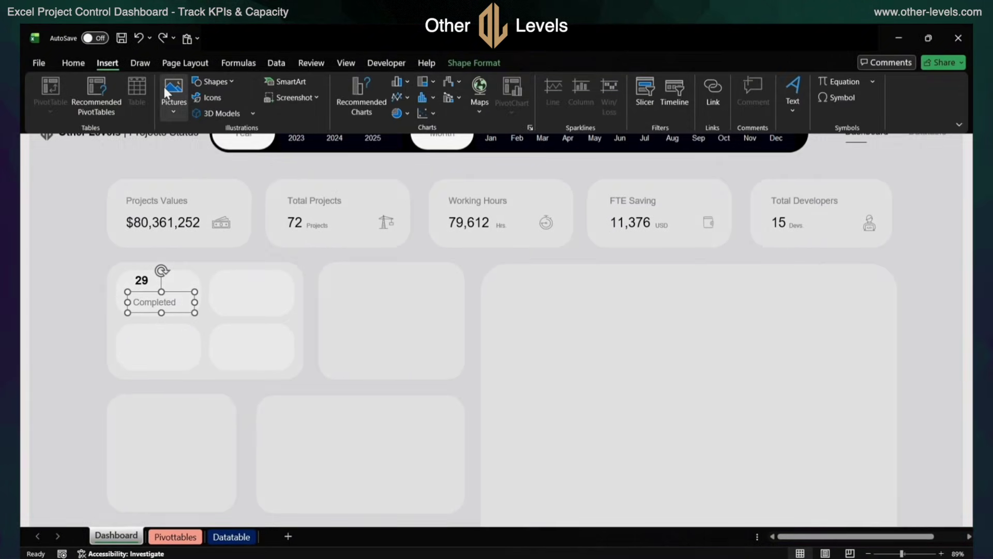
left_click(171, 99)
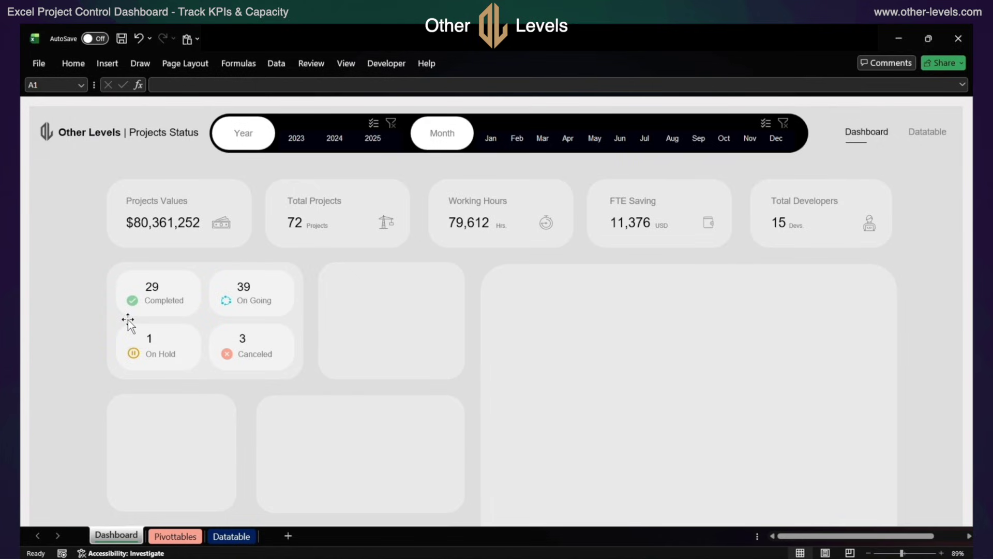
Copy the title into the empty card, rename it Projects Priorities, and shrink it to 11 pt
left_click(182, 200)
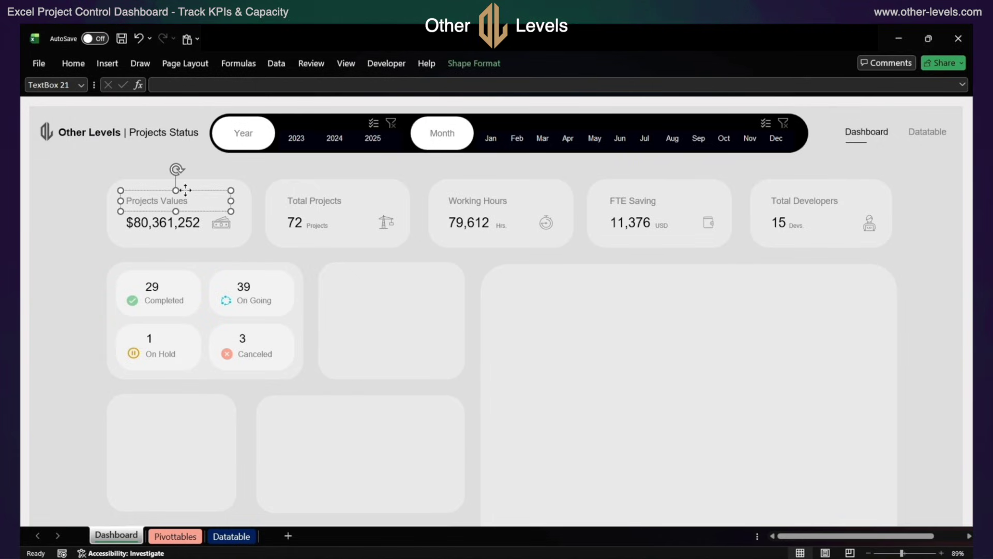
left_click_drag(186, 190, 393, 278)
double_click(386, 285)
type("Priorities")
left_click(420, 296)
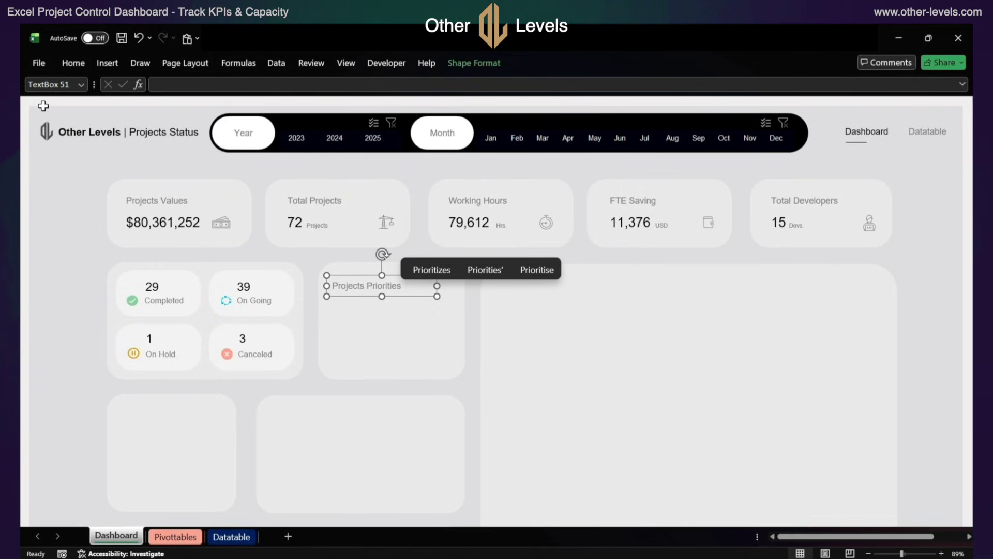
left_click(74, 64)
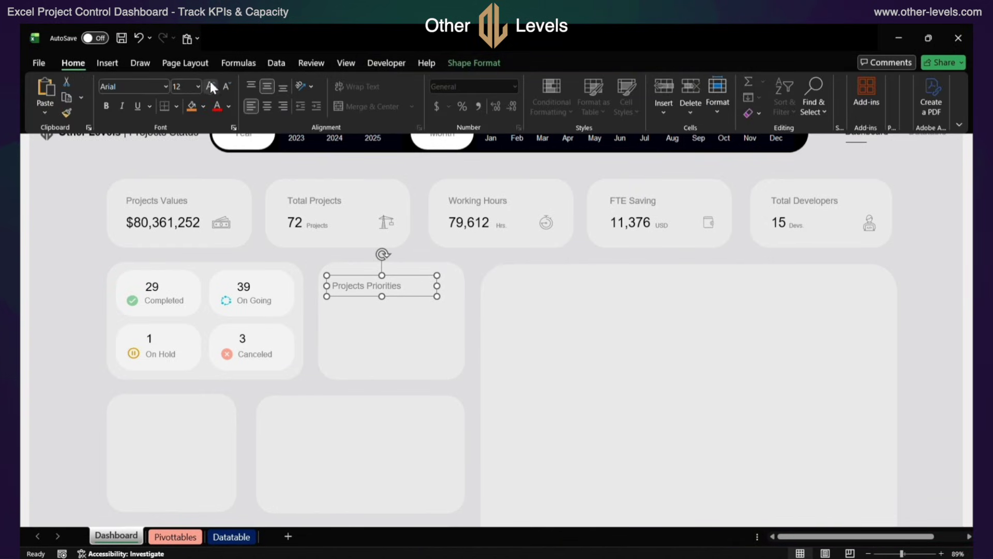
left_click(228, 86)
Insert a priority icon picture beneath the Projects Priorities title
left_click(345, 321)
left_click(345, 321)
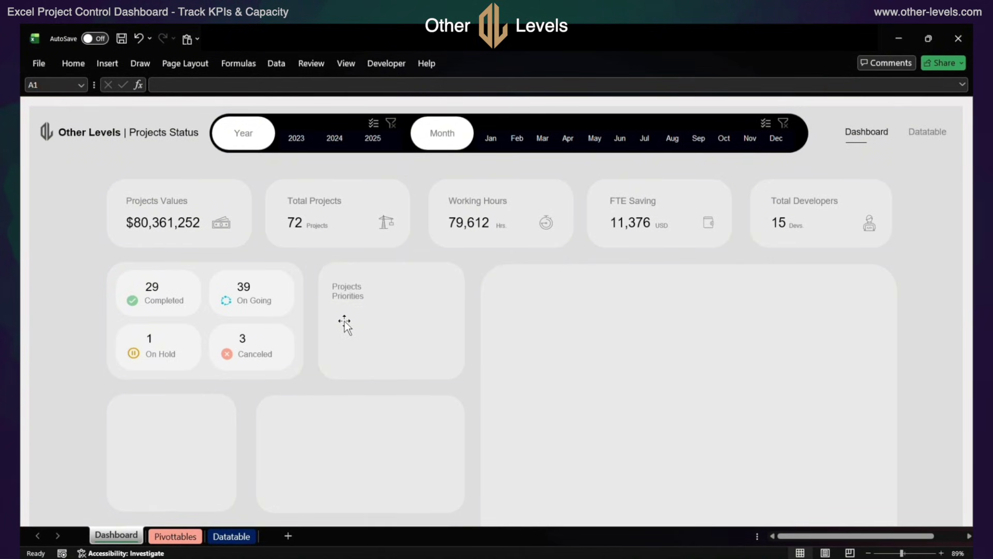
left_click(109, 64)
left_click(166, 109)
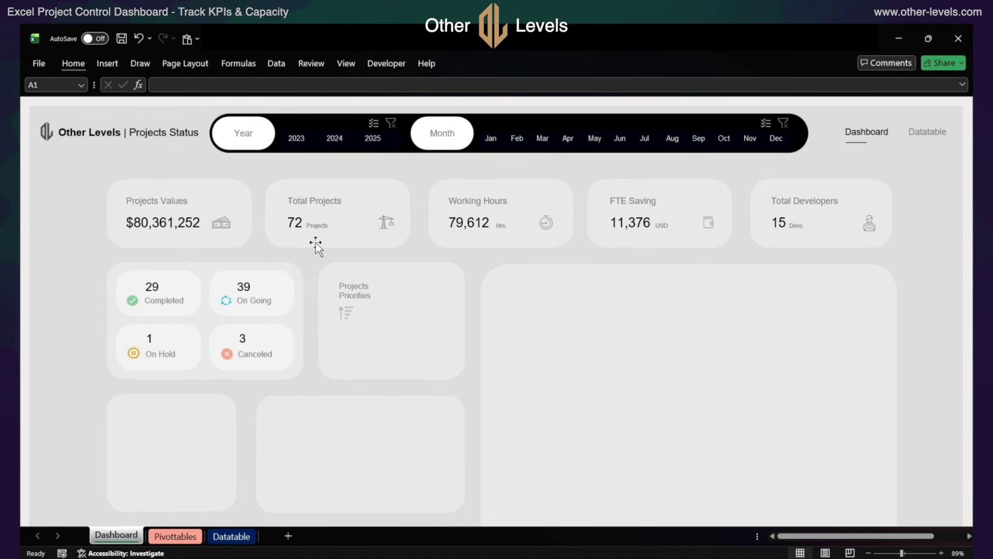
Copy the 72 value box beside Projects Priorities and relink it to Pivottables!Z6
left_click(303, 232)
left_click_drag(303, 232, 420, 294)
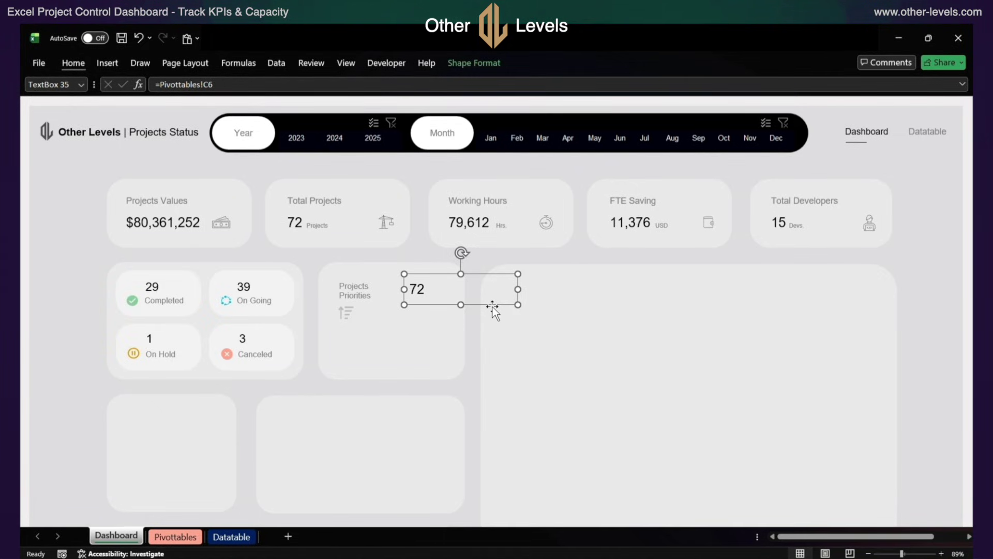
left_click(208, 83)
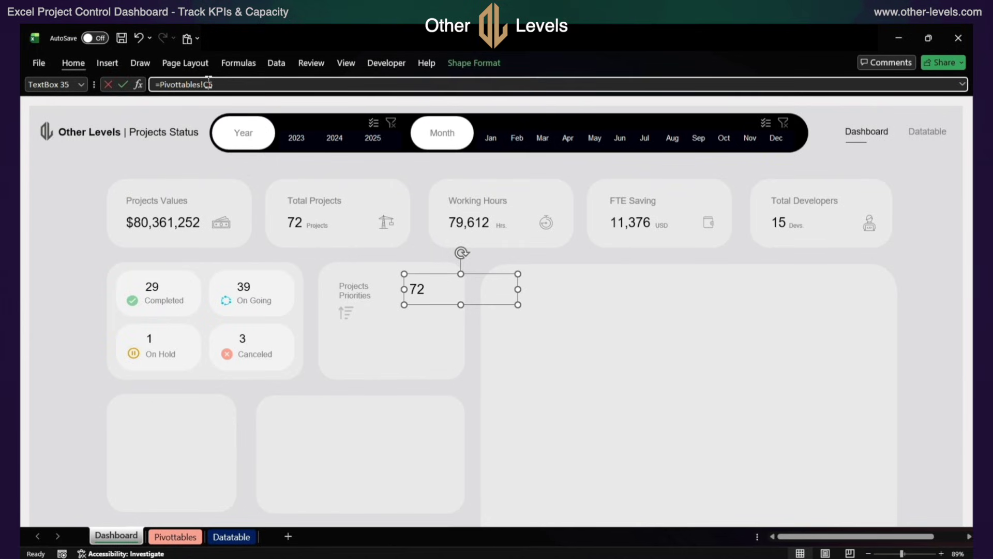
key("BackSpace")
key("BackSpace")
type("z")
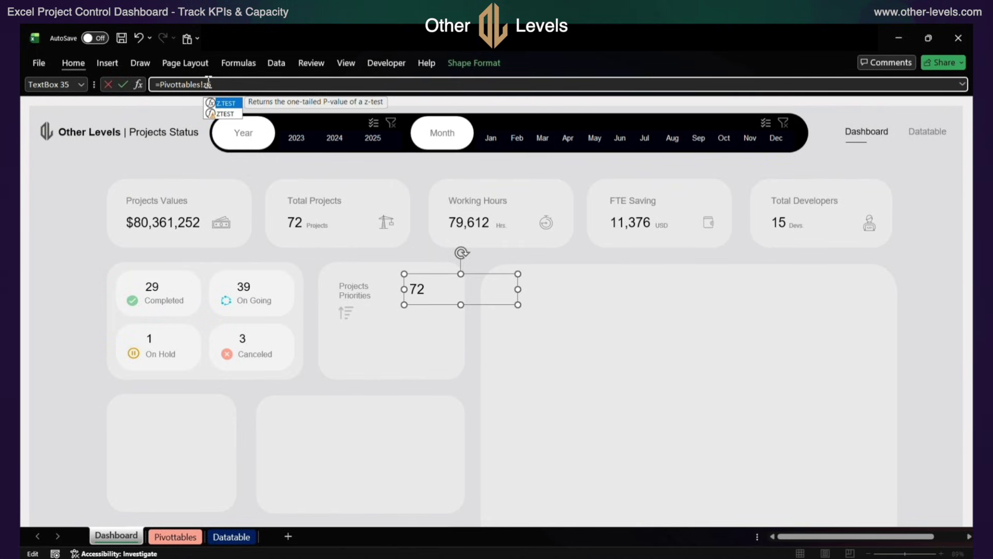
type("6")
key("Return")
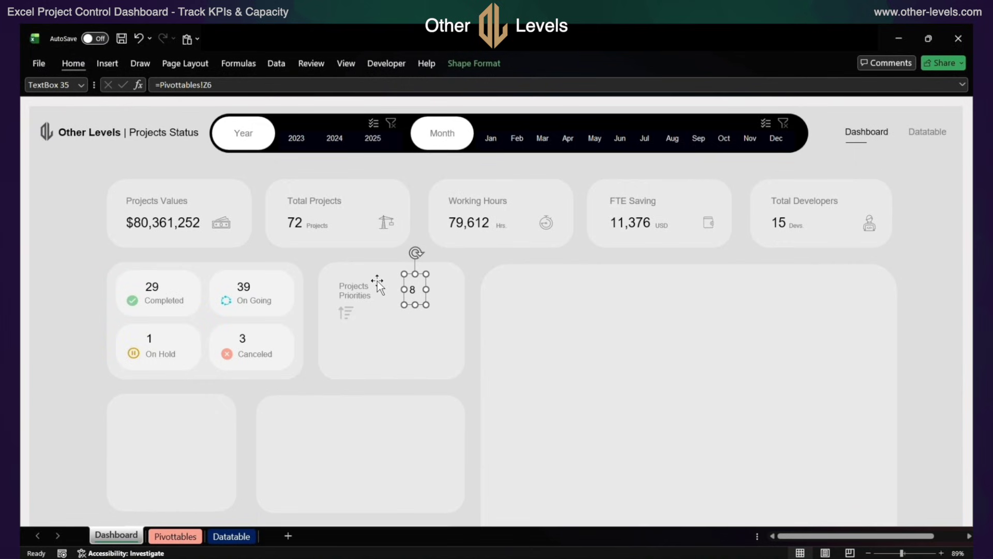
Make the linked value 16-pt black and insert a priority icon picture
left_click(85, 65)
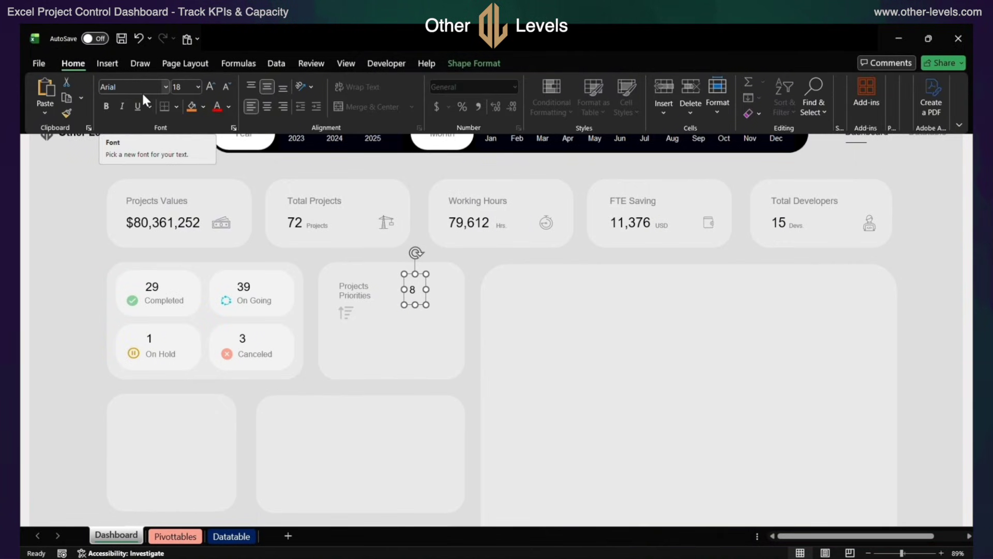
left_click(227, 87)
left_click(228, 103)
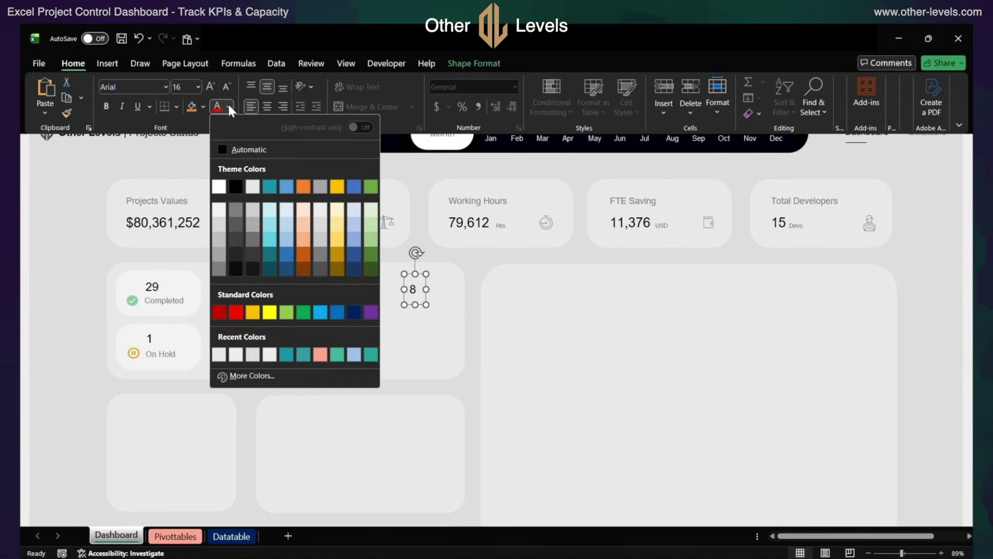
left_click(235, 186)
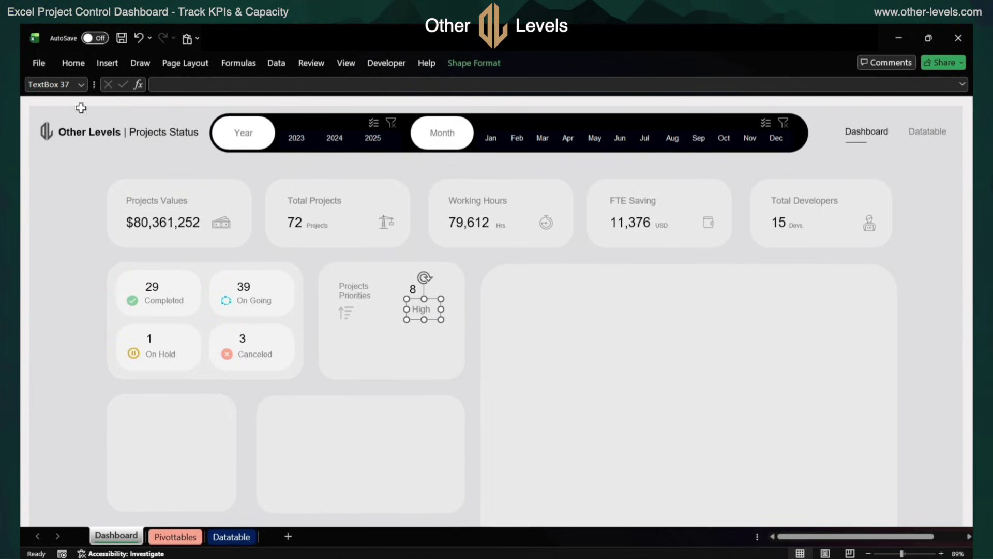
left_click(104, 62)
left_click(165, 100)
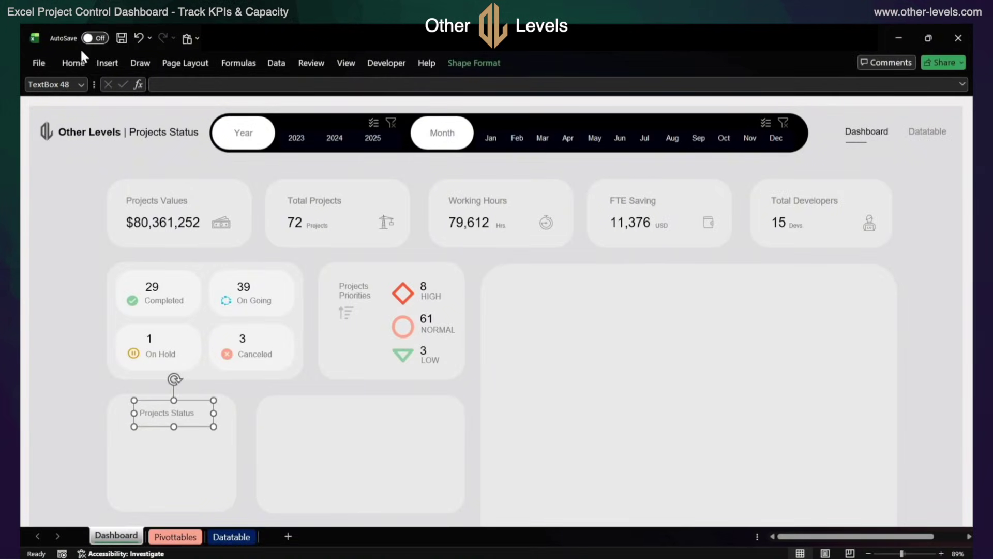
Apply a font colour to the Projects Status title and centre it in its card
left_click(75, 62)
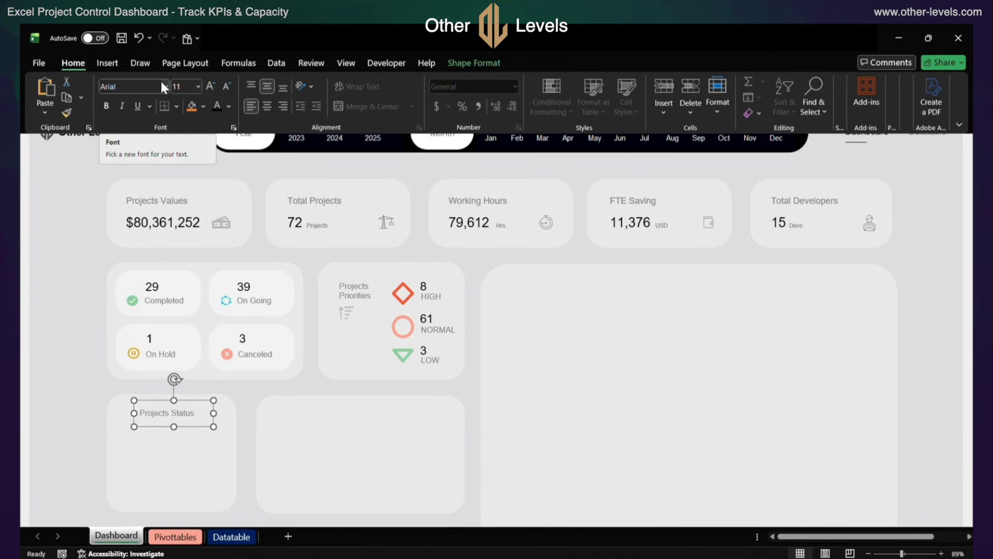
left_click(228, 105)
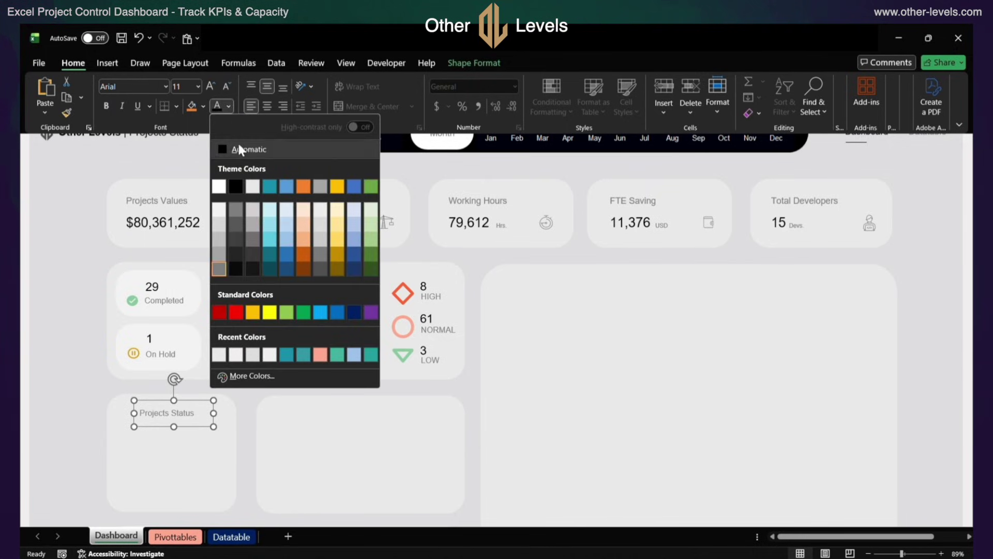
left_click(230, 107)
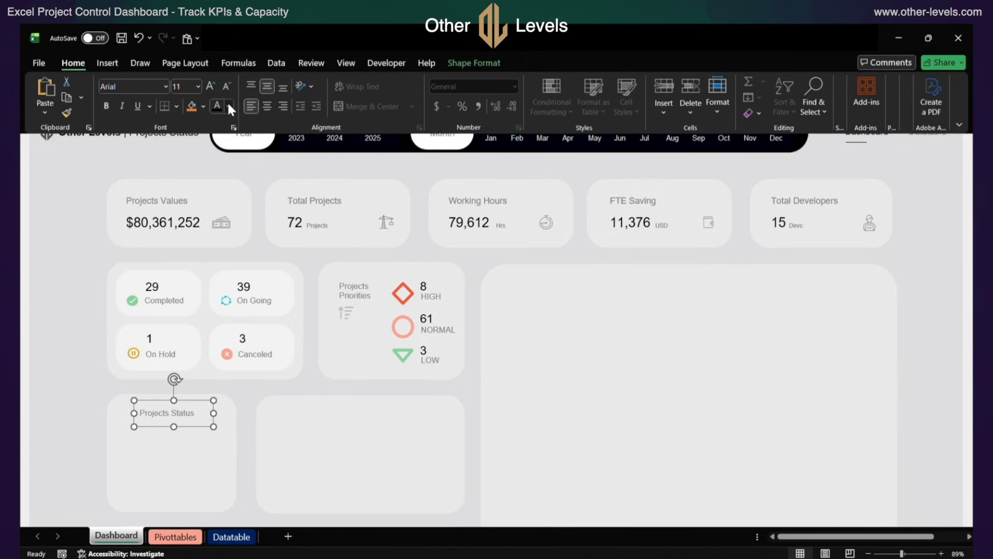
left_click(265, 105)
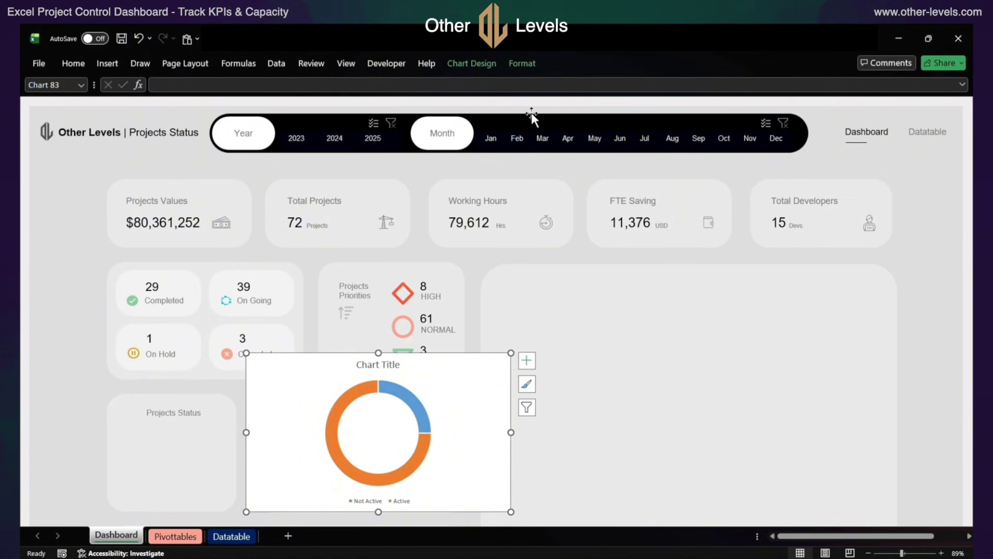
Give the donut chart a transparent background and no outline, and delete its title and legend
left_click(523, 64)
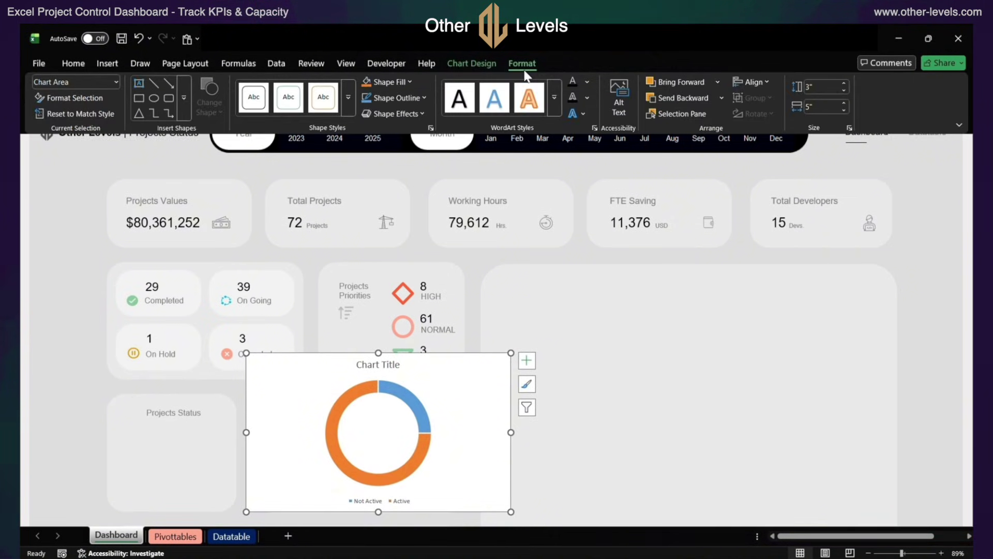
left_click(397, 82)
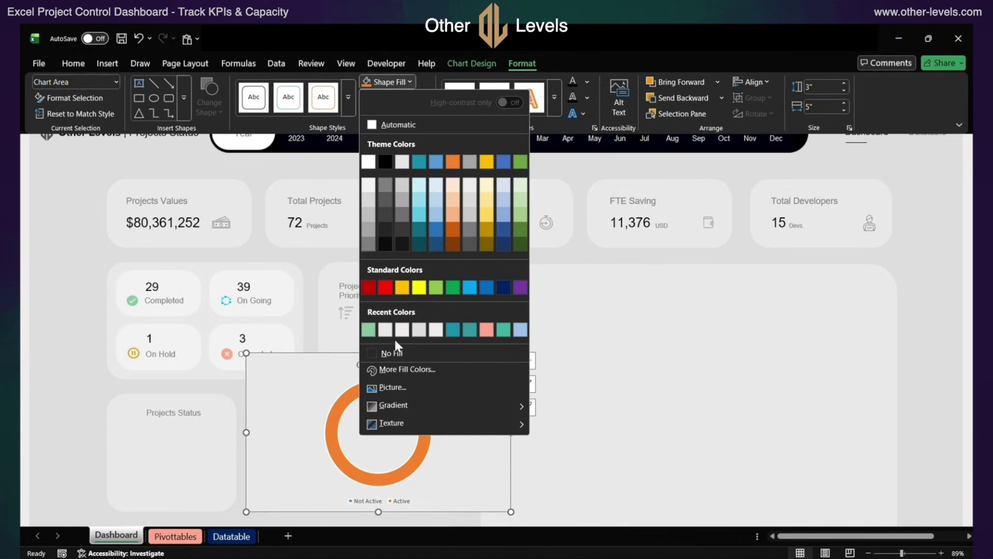
left_click(396, 353)
left_click(391, 98)
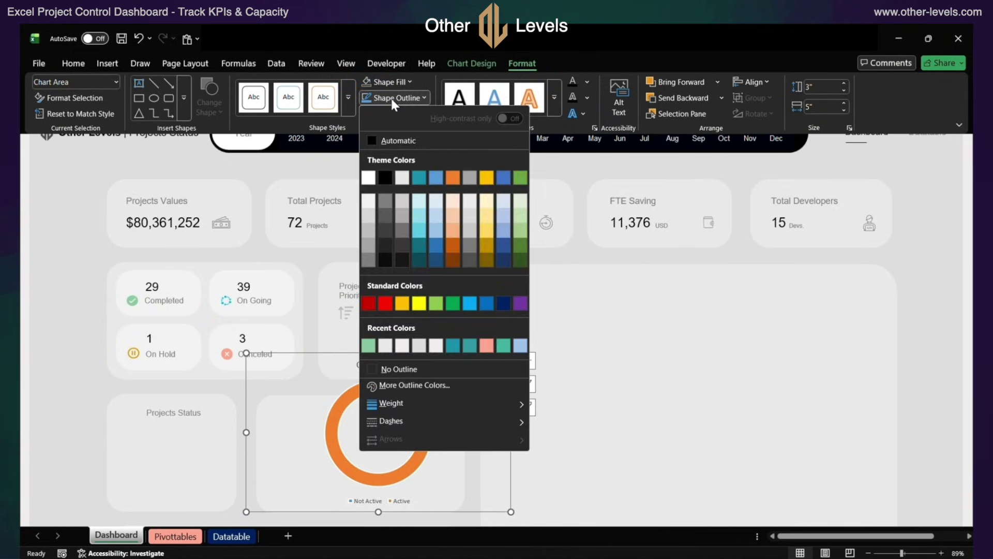
left_click(398, 369)
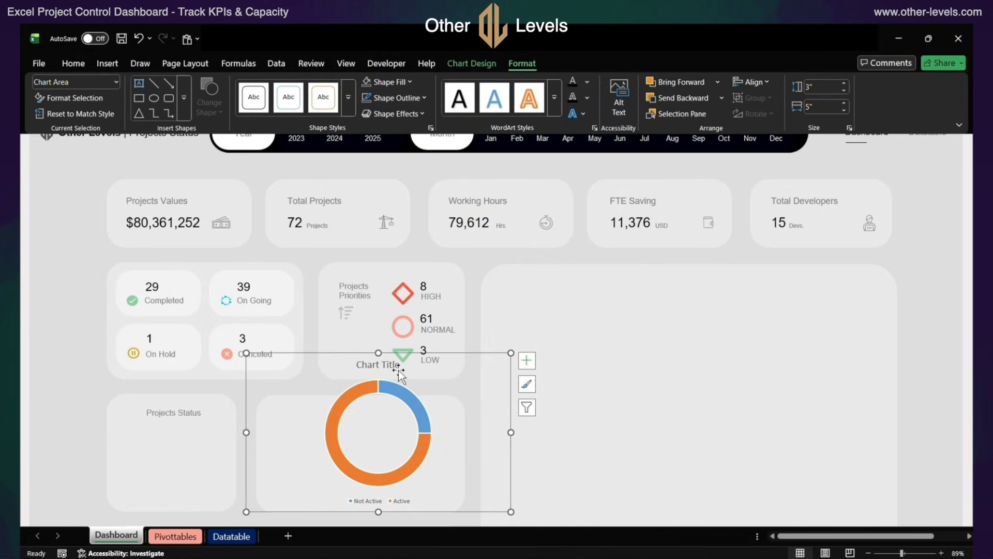
left_click(389, 367)
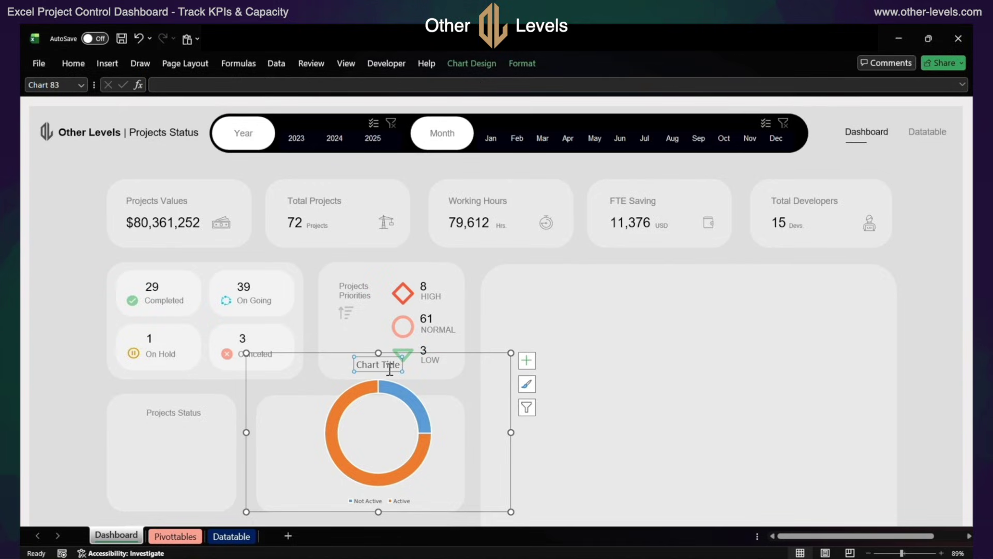
key("Delete")
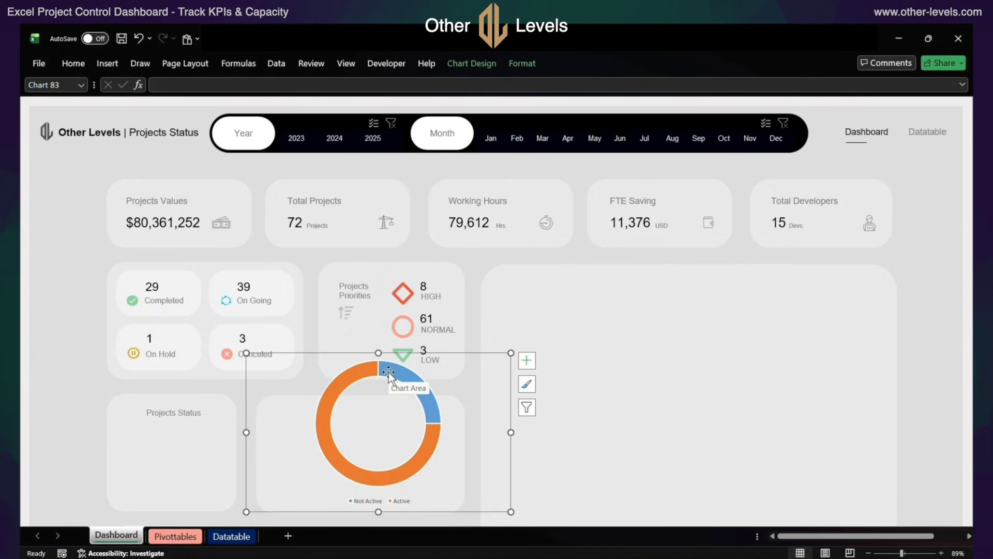
left_click(389, 500)
key("Delete")
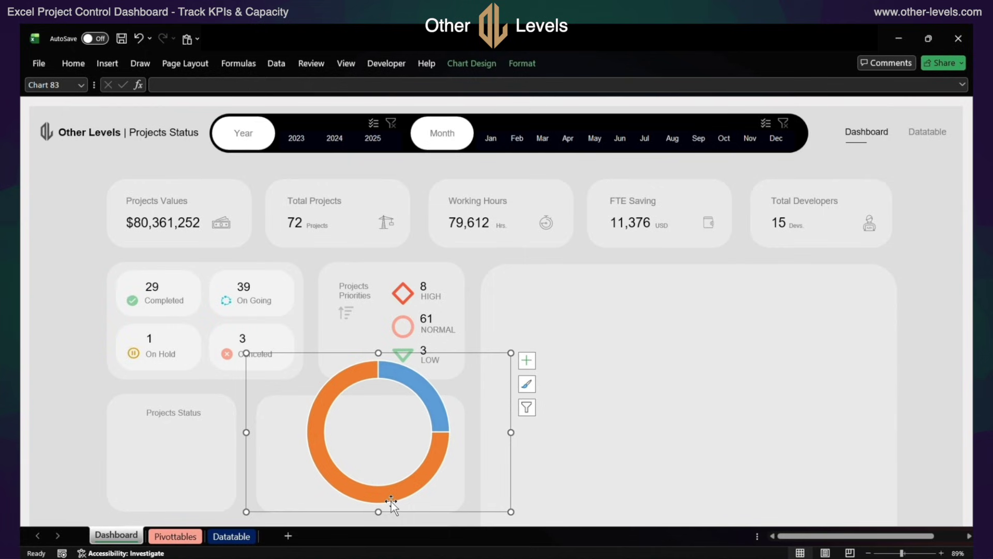
Resize the donut to 1.15" high by 1.29" wide and move it into the Projects Status card
left_click(525, 66)
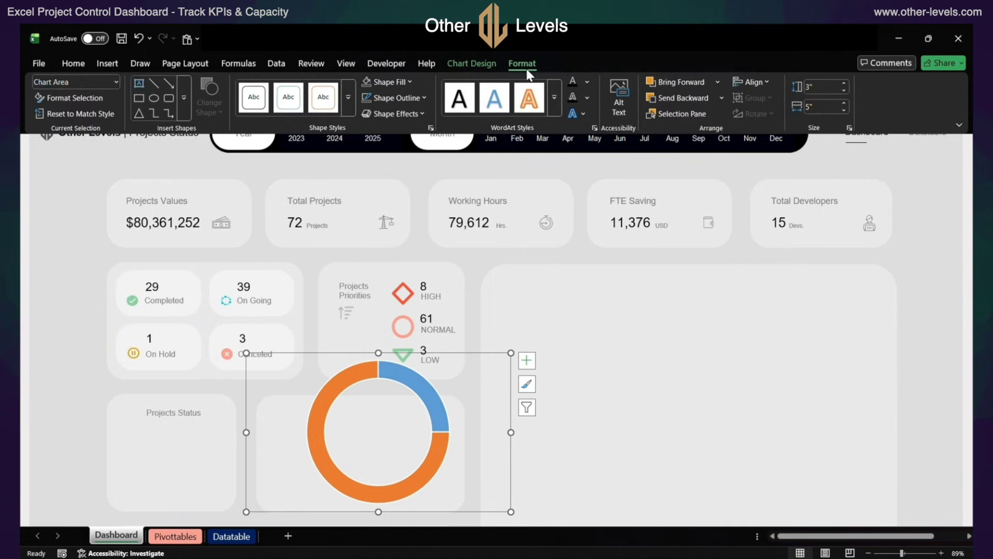
left_click(815, 88)
type("1.15")
key("Return")
key("Tab")
type("1.29")
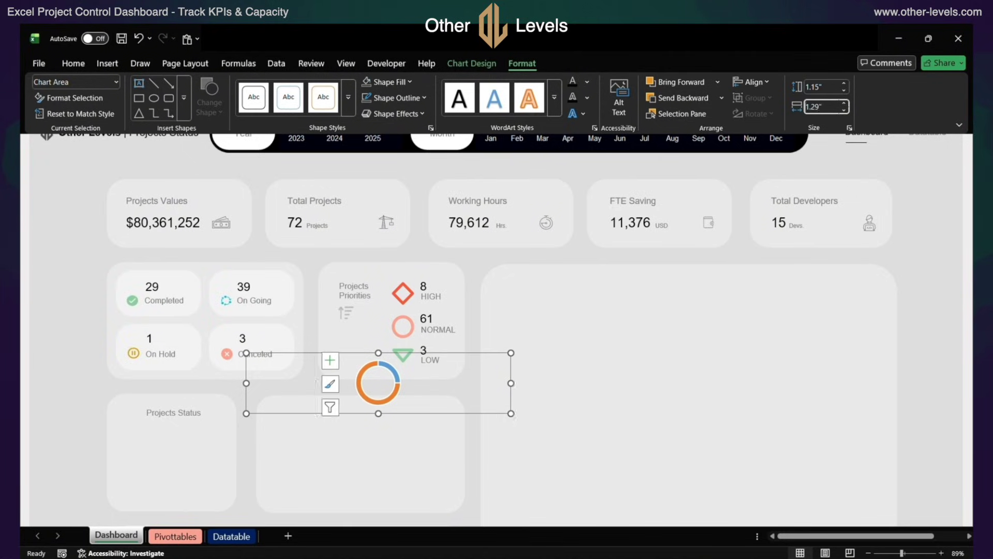
key("Return")
left_click(300, 414)
left_click_drag(295, 413, 192, 487)
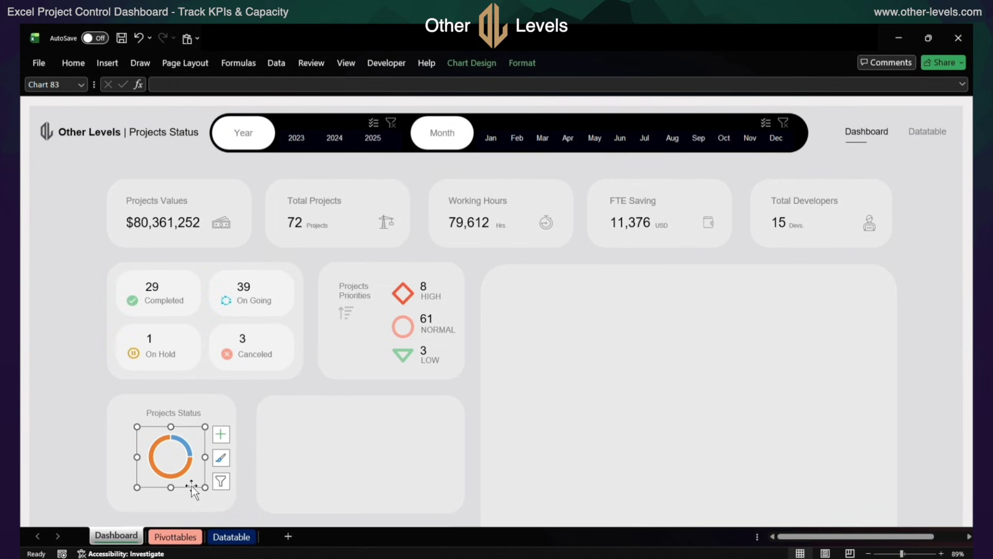
Enlarge the donut's hole size to 83% to thin the ring
double_click(185, 472)
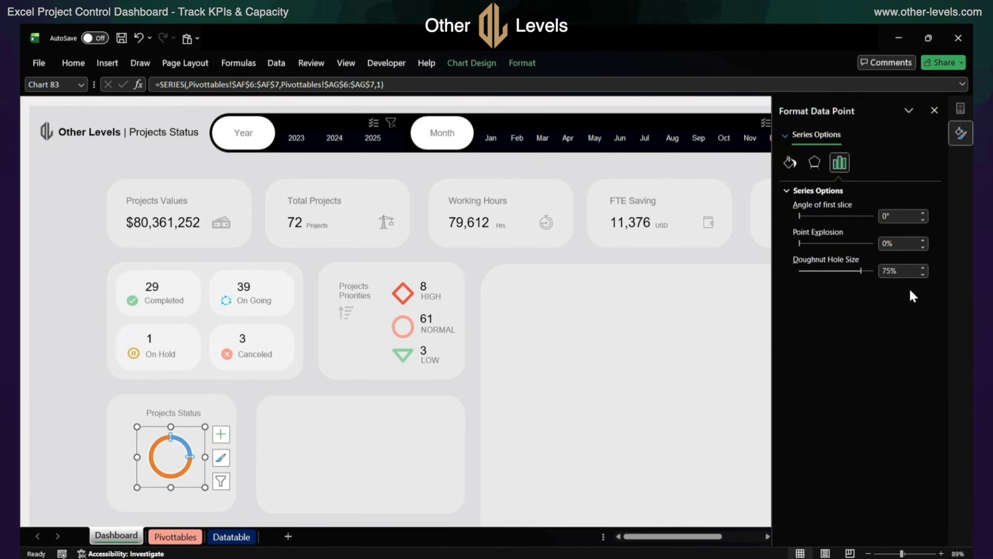
left_click(923, 272)
left_click(923, 273)
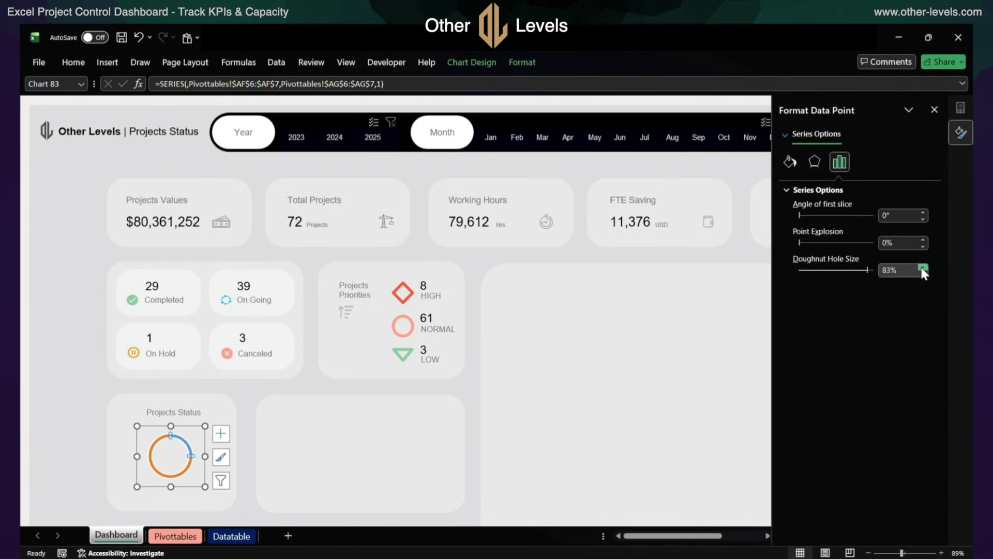
Give the large grey slice a solid fill and a solid outline in its current colours
left_click(791, 162)
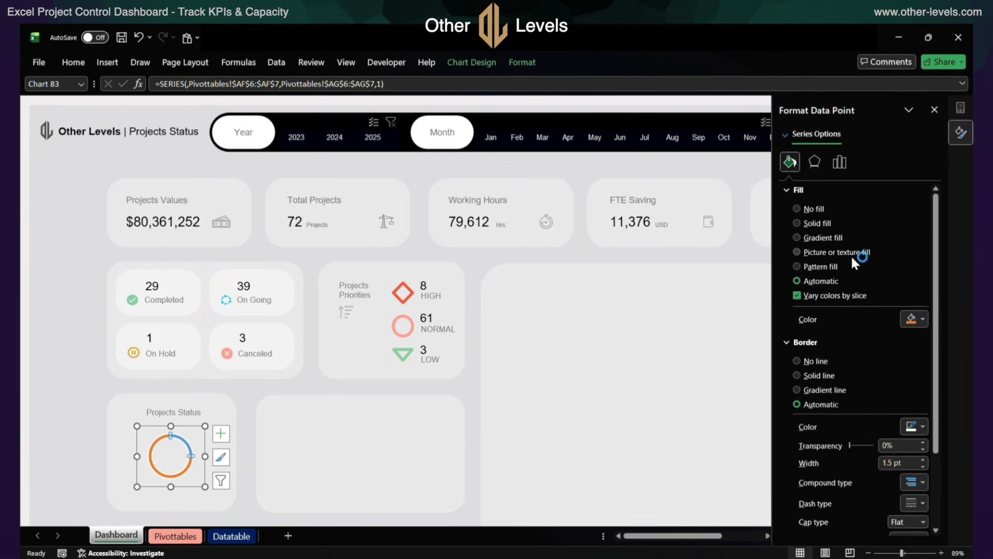
left_click(826, 222)
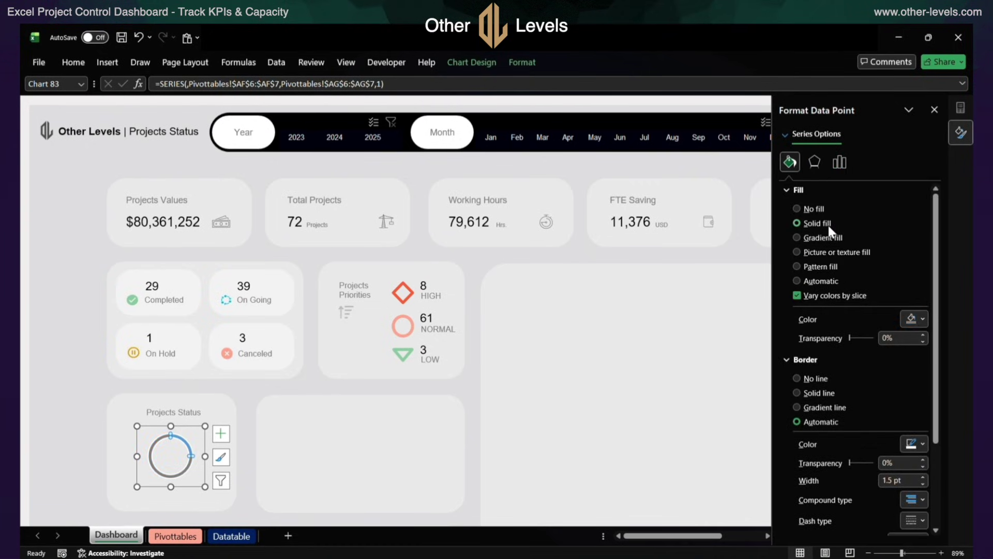
left_click(919, 317)
left_click(919, 317)
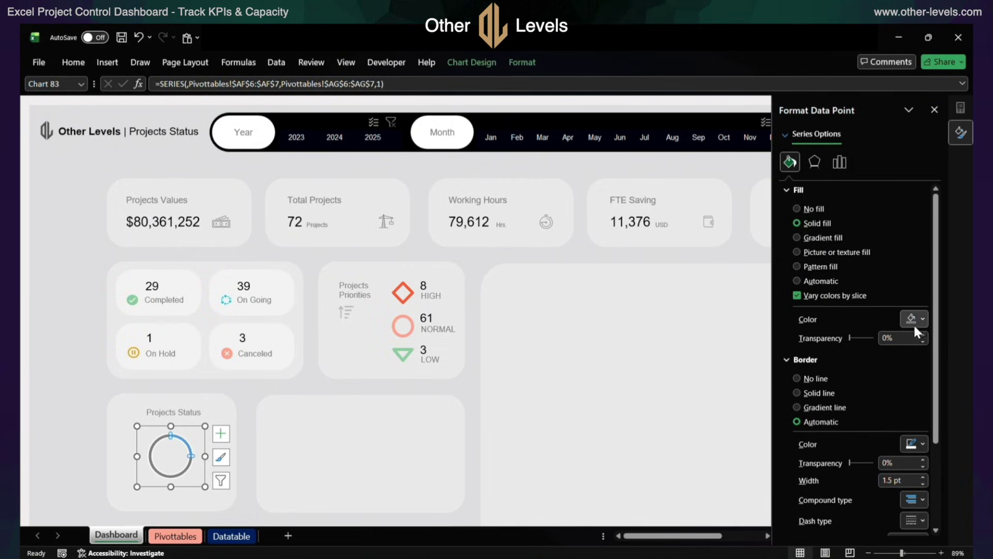
left_click(830, 392)
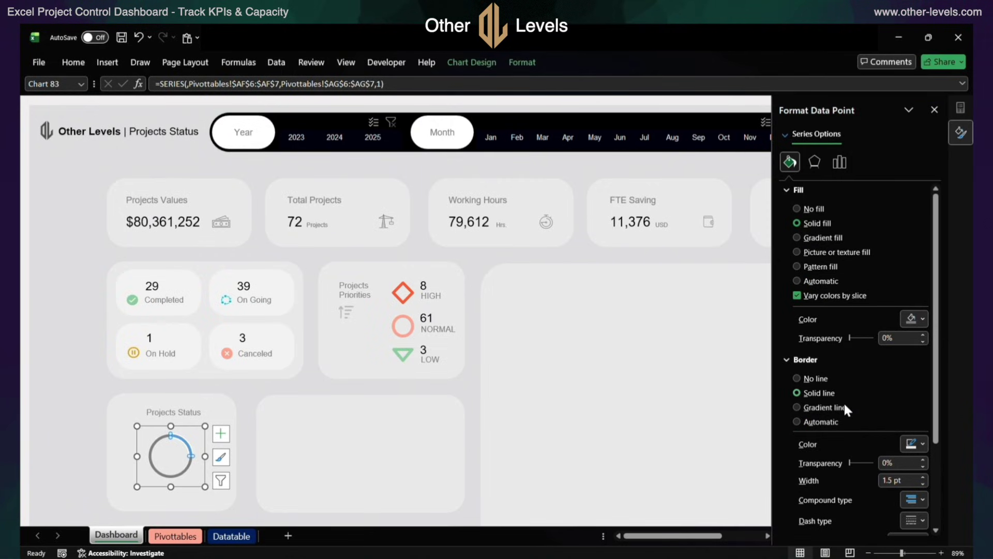
left_click(915, 443)
left_click(914, 444)
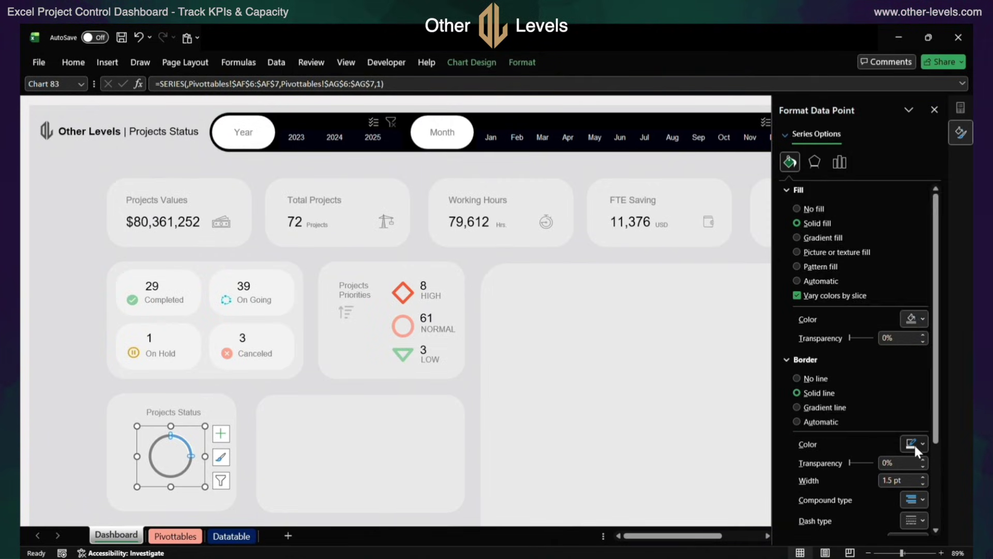
Fill the small slice solid green with a solid 2.5 pt outline
left_click(187, 445)
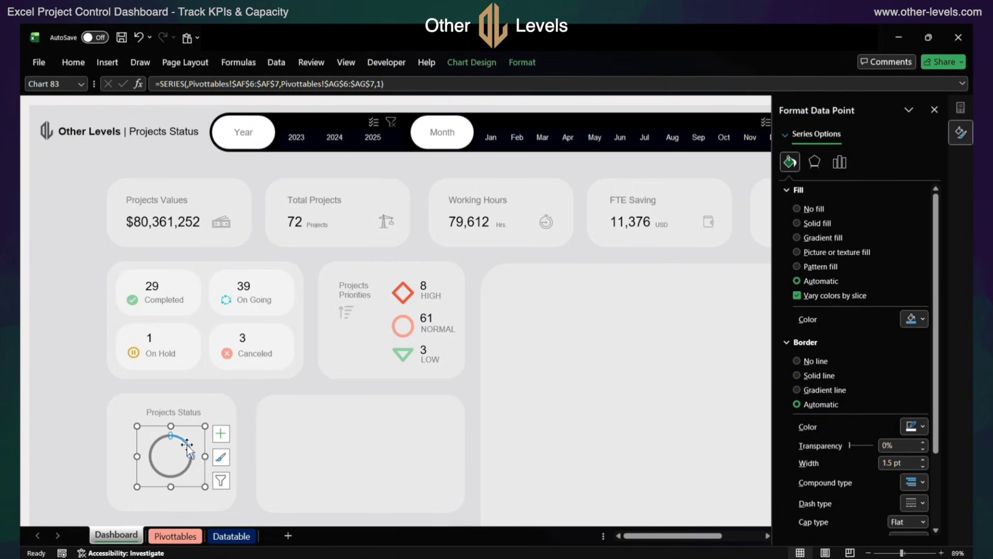
left_click(824, 221)
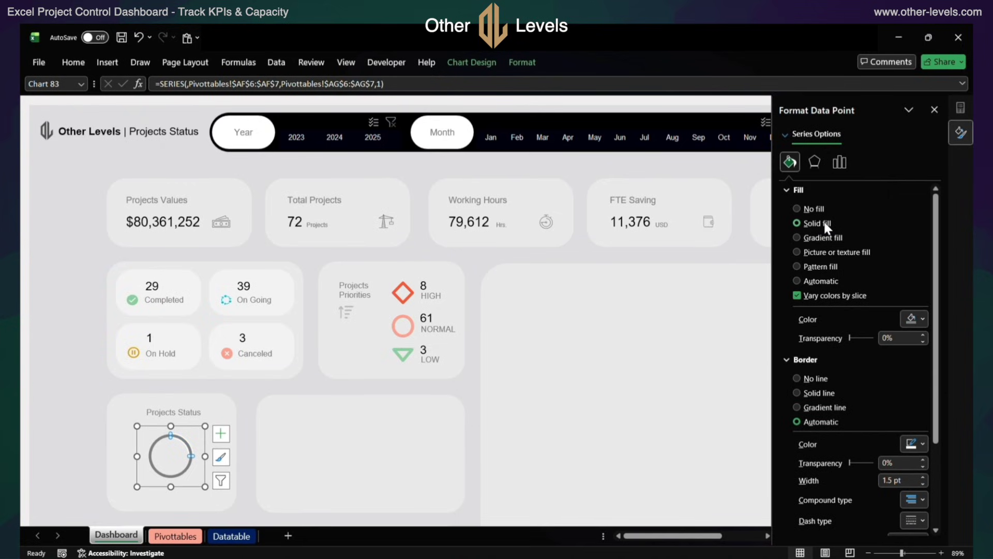
left_click(919, 317)
left_click(811, 281)
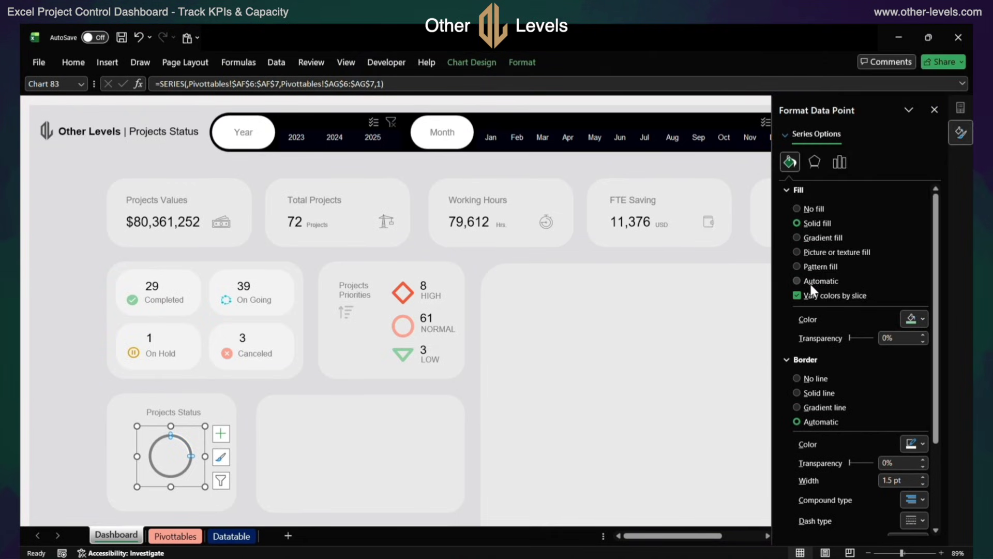
left_click(829, 392)
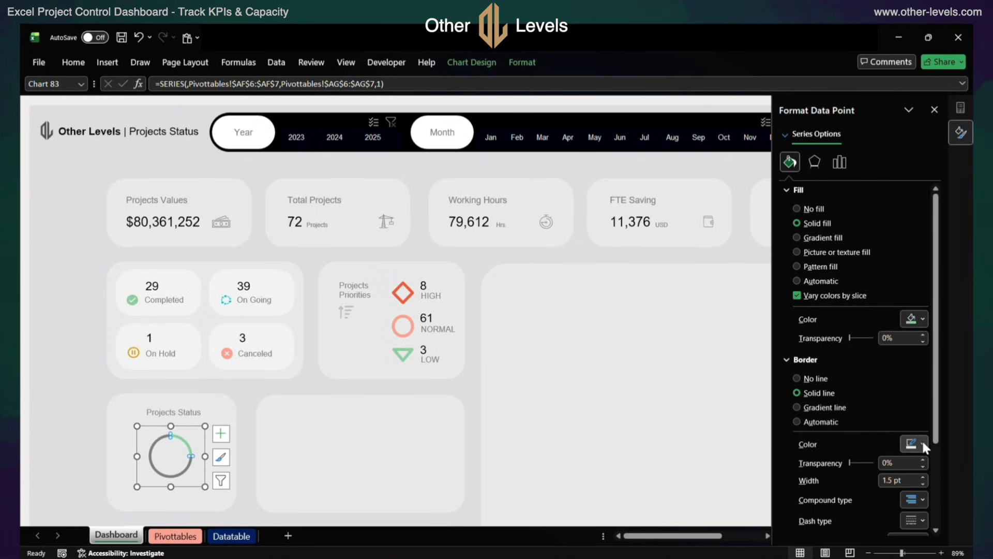
left_click(923, 477)
left_click(923, 477)
left_click(923, 477)
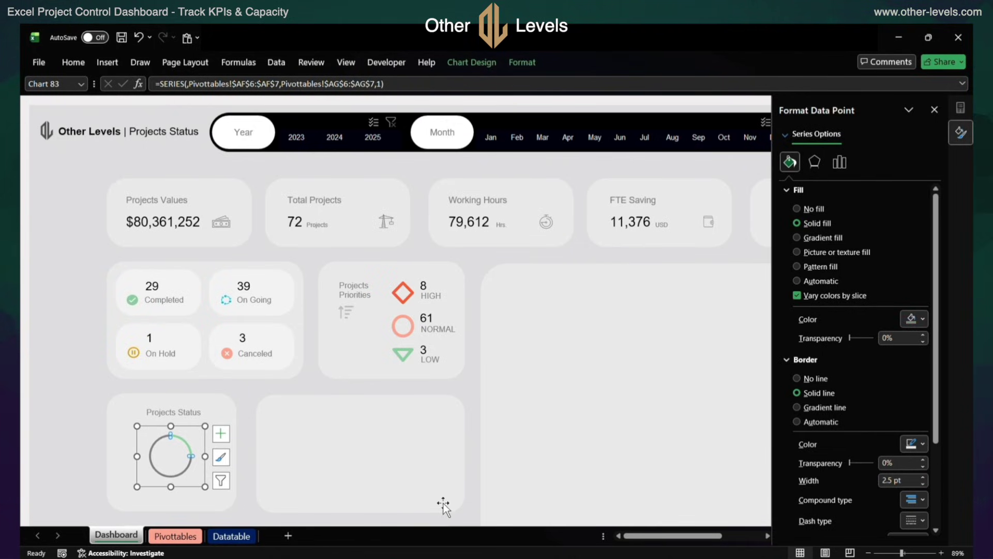
left_click(126, 476)
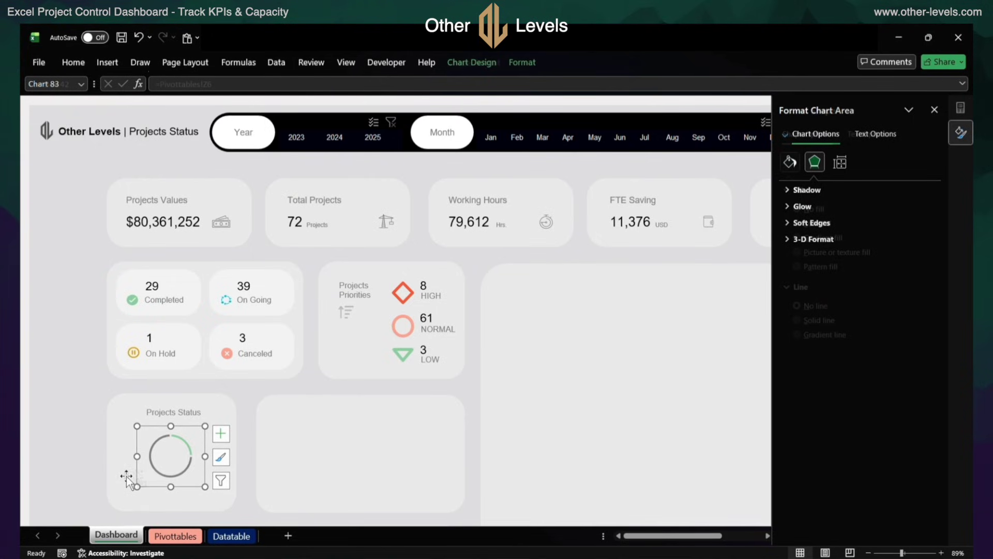
Paste a linked label beside the donut and link it to Pivottables!AH6, showing 25%
key("ctrl+v")
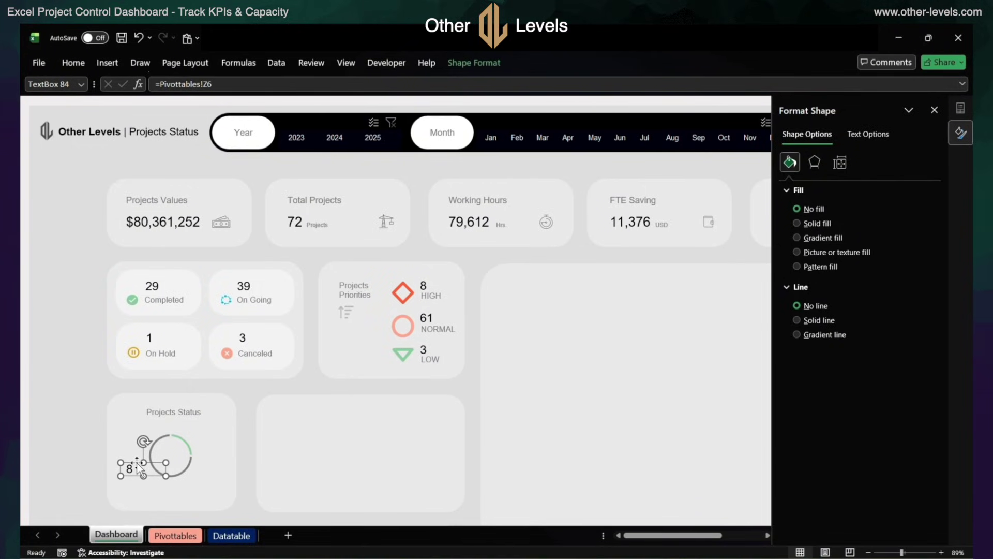
left_click(208, 84)
key("BackSpace")
key("BackSpace")
type("AH6")
key("Return")
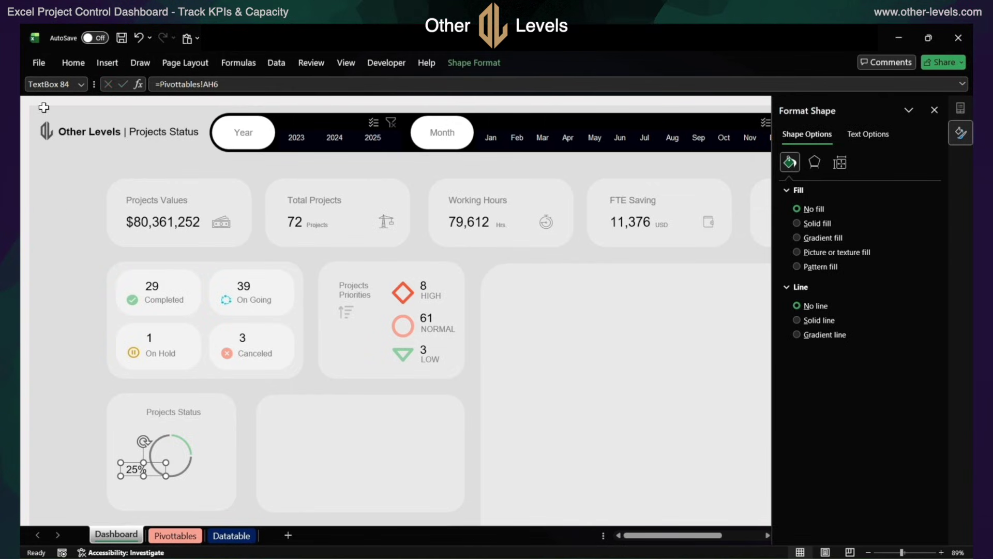
Make the 25% label bold, 14 pt and grey, then duplicate it just below
left_click(73, 63)
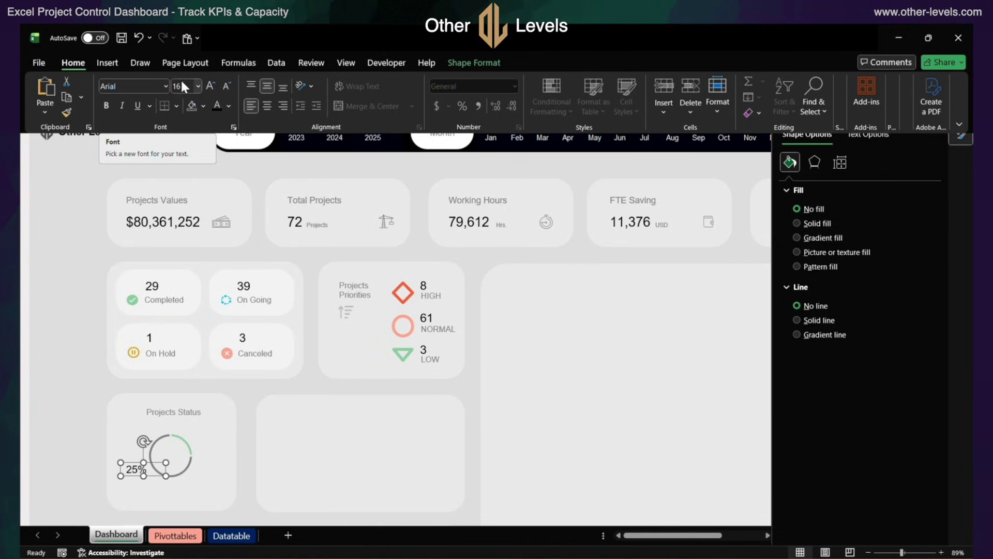
left_click(195, 85)
type("14")
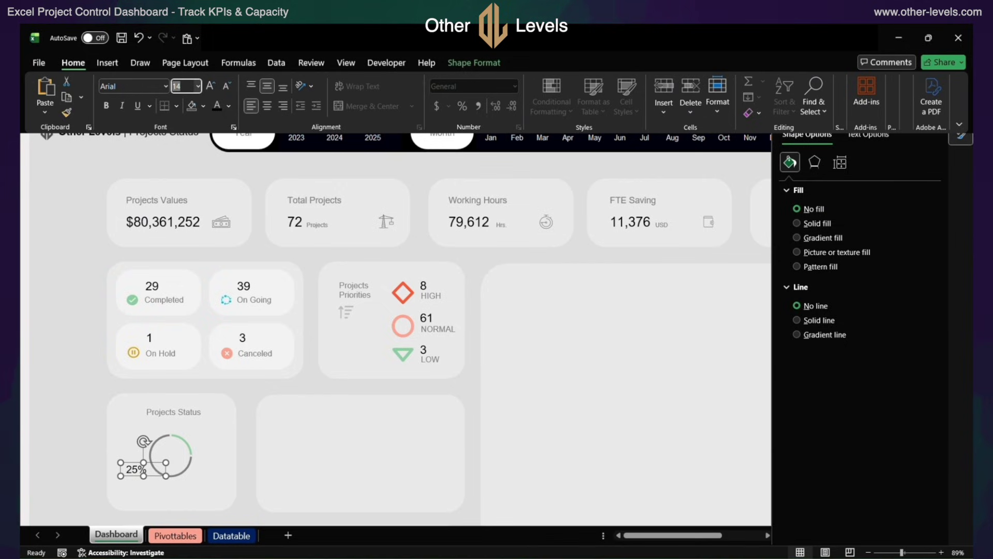
left_click(106, 107)
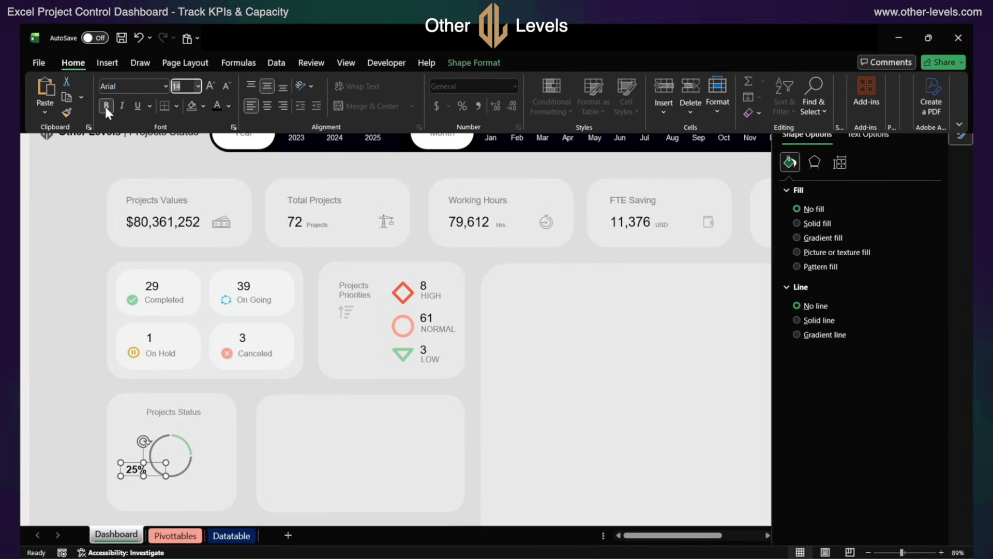
left_click(229, 106)
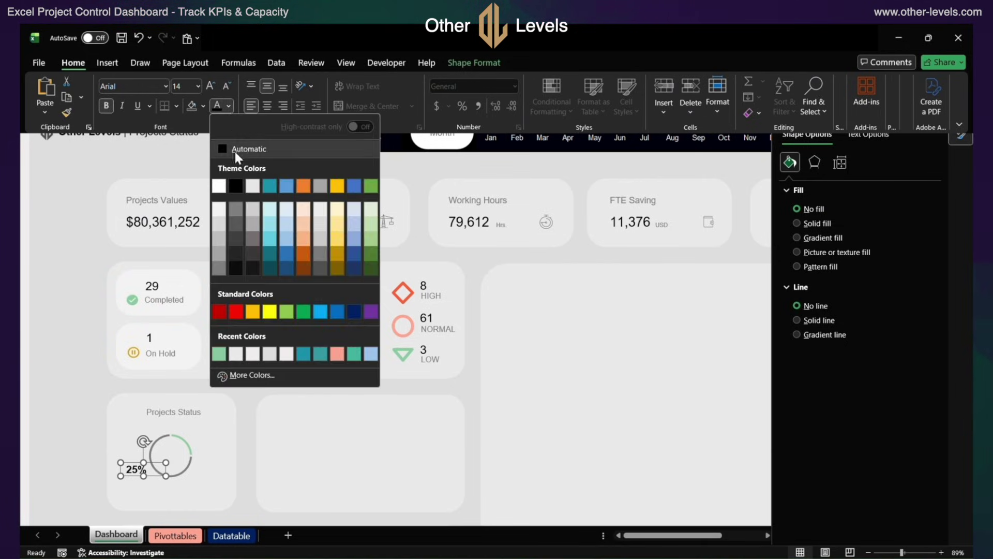
left_click(219, 268)
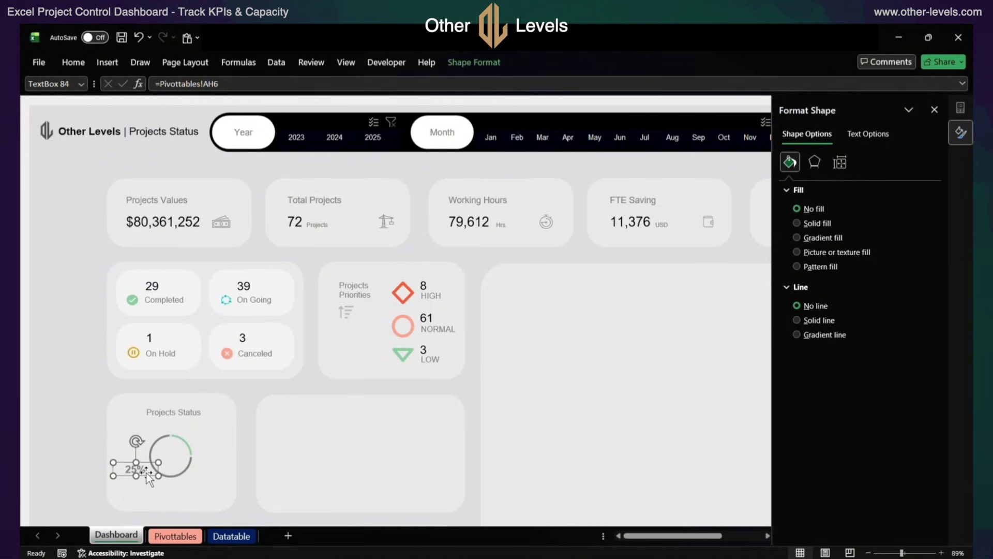
left_click_drag(146, 473, 144, 487, "ctrl")
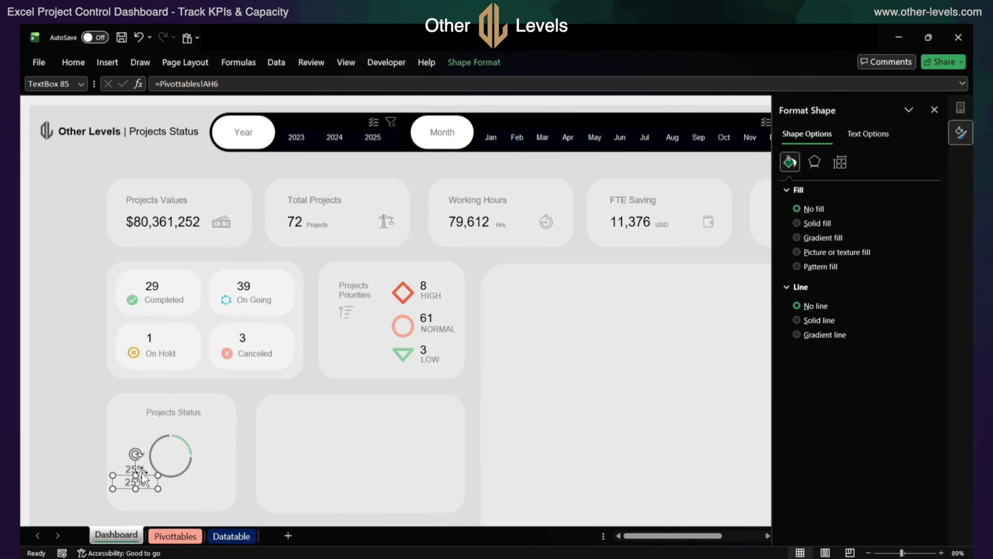
Relink the copied label to Pivottables!AG6 so it shows 18
left_click(214, 83)
key("BackSpace")
type("G")
key("Return")
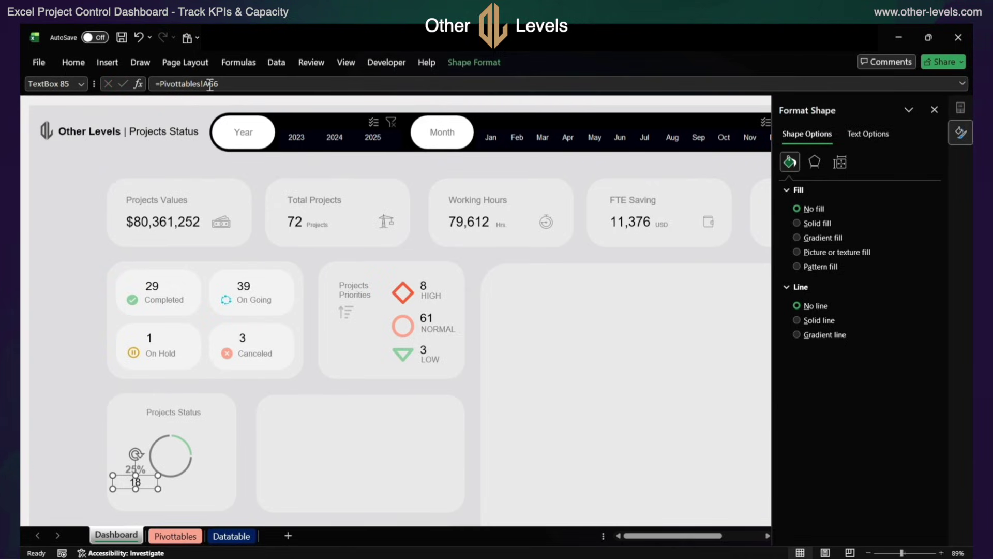
Set the 18 label to font size 16 in black
left_click(81, 61)
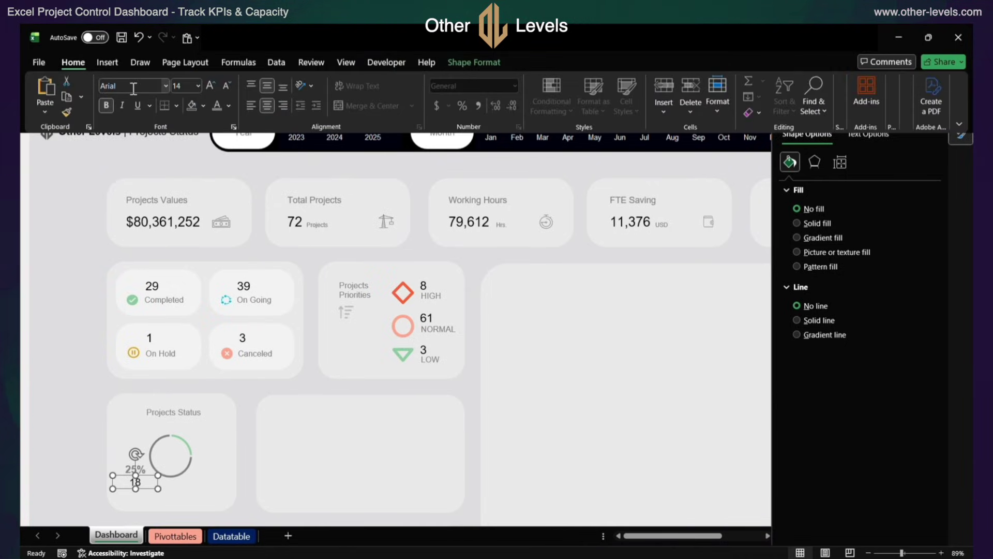
left_click(183, 86)
type("1")
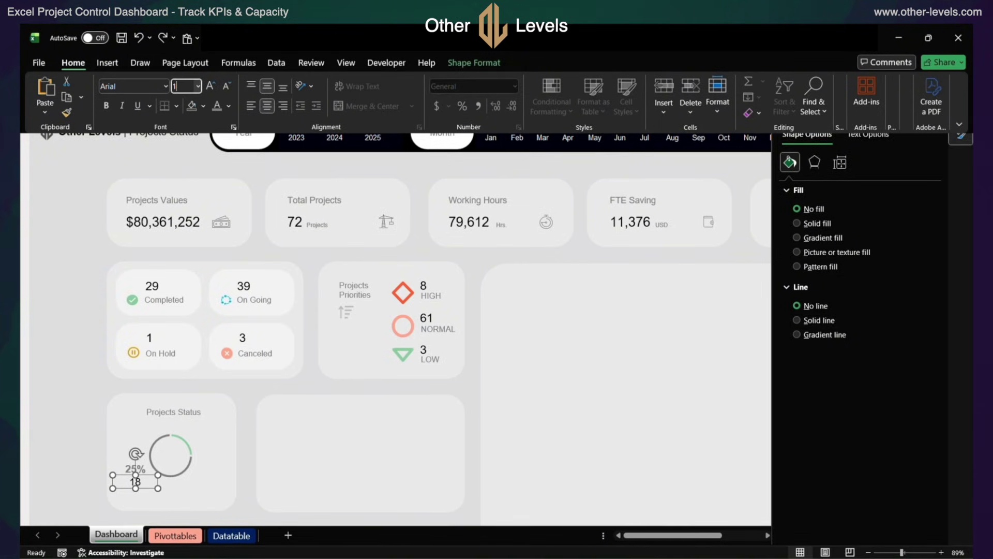
type("6")
key("Return")
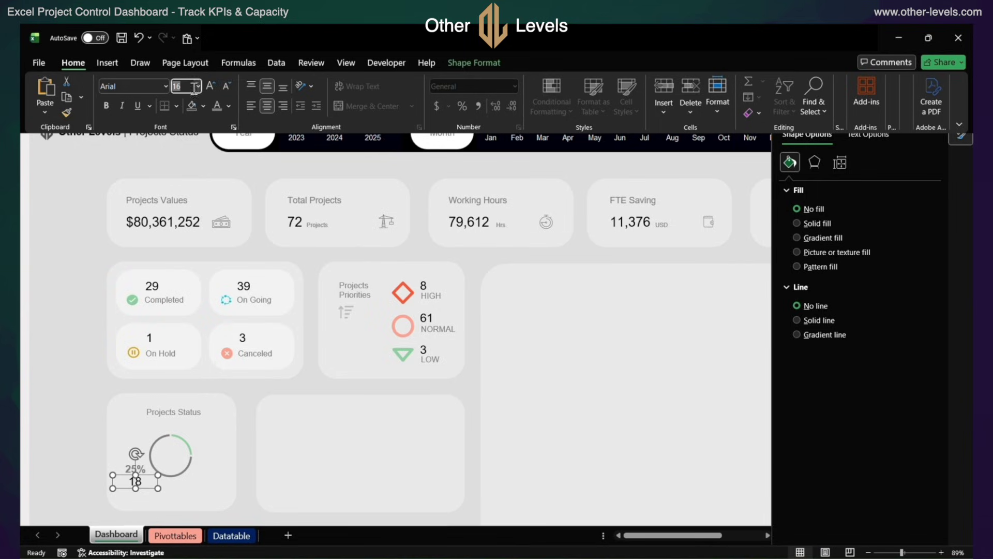
left_click(228, 106)
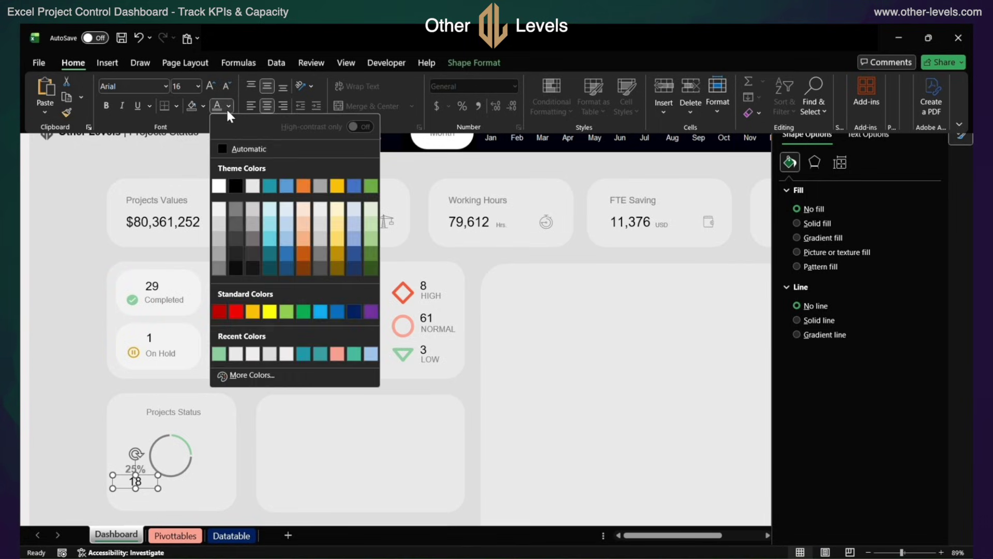
left_click(236, 186)
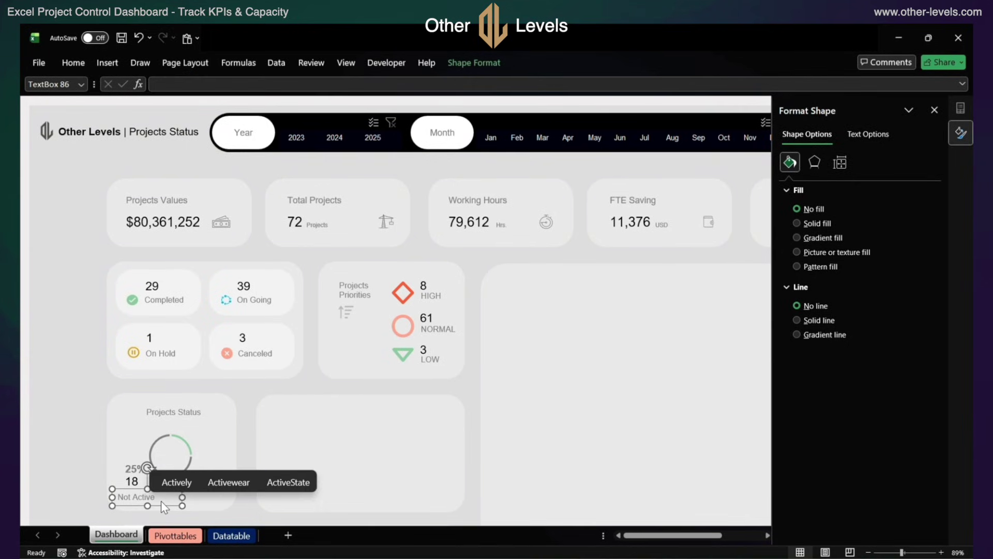
Centre the Not Active text in its box, leaving its colour unchanged
left_click(75, 64)
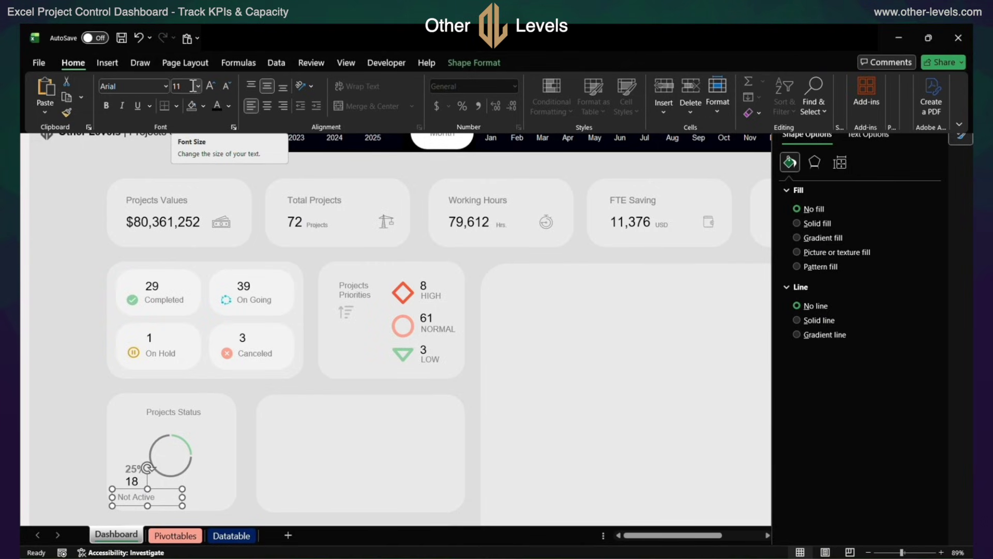
left_click(229, 106)
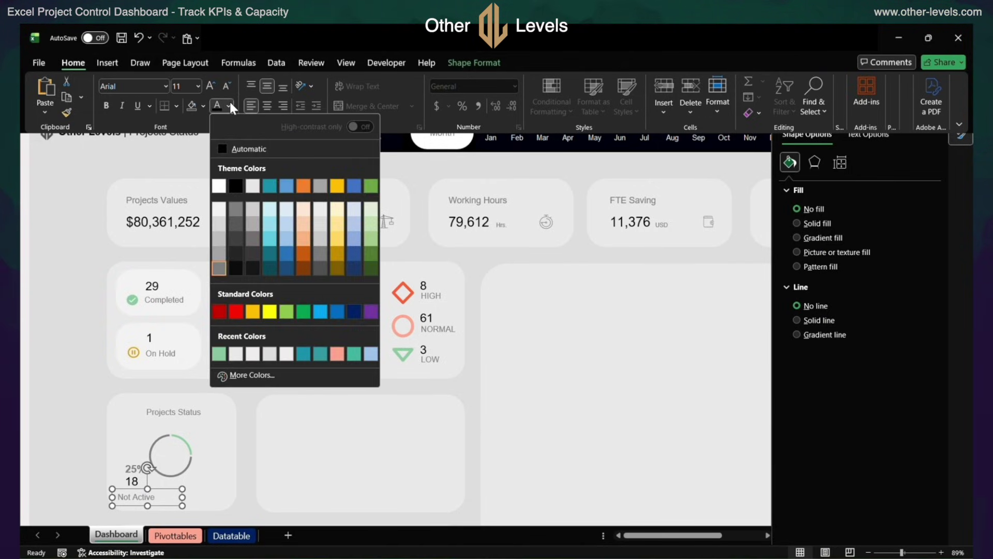
left_click(231, 105)
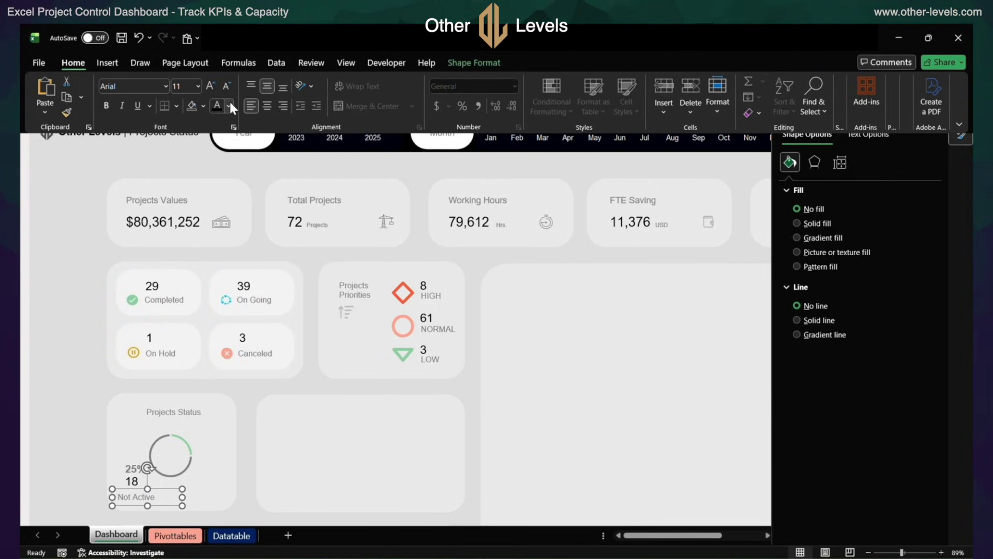
left_click(268, 106)
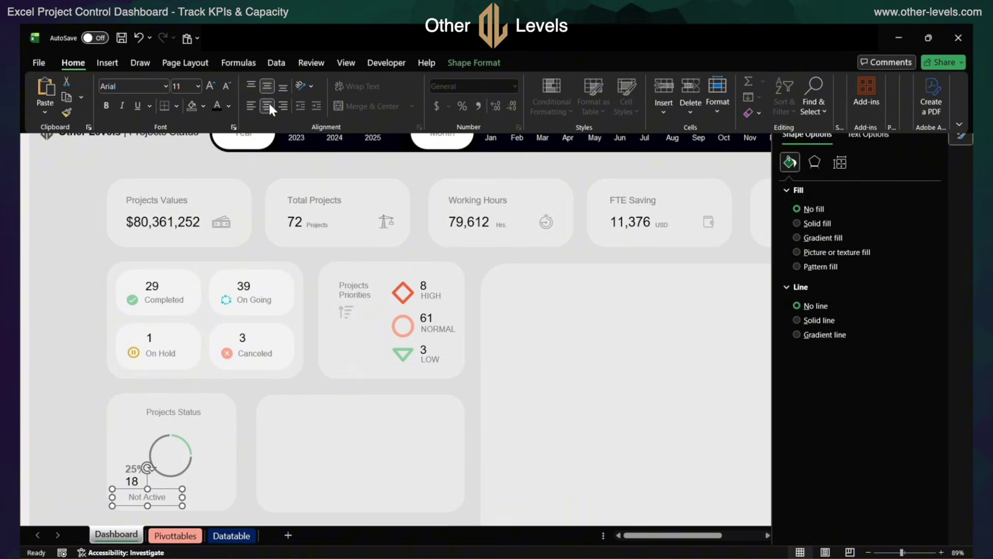
Try Align Center on the grouped status labels, then undo it
left_click(130, 484)
left_click(131, 484)
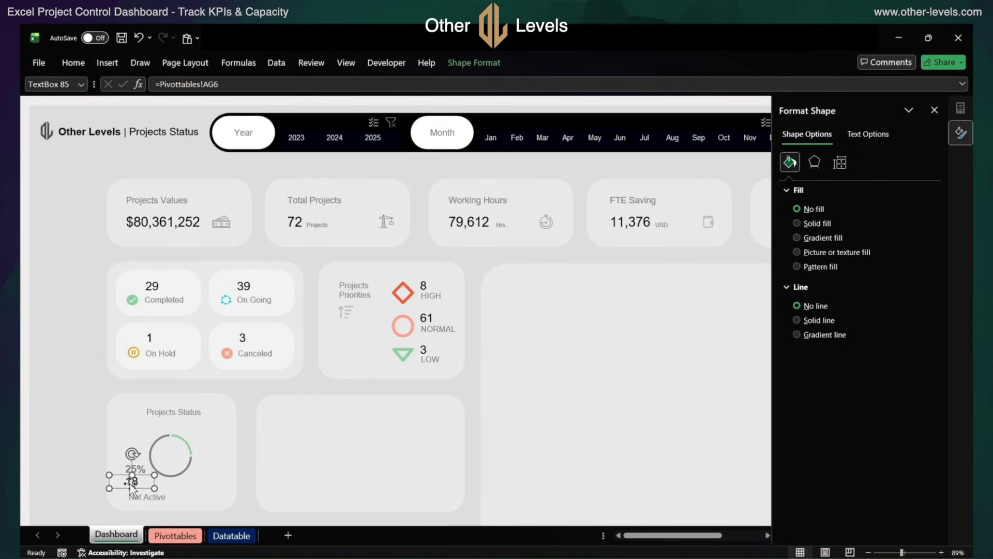
left_click(147, 497, "ctrl")
left_click(135, 469, "ctrl")
left_click(133, 454, "ctrl")
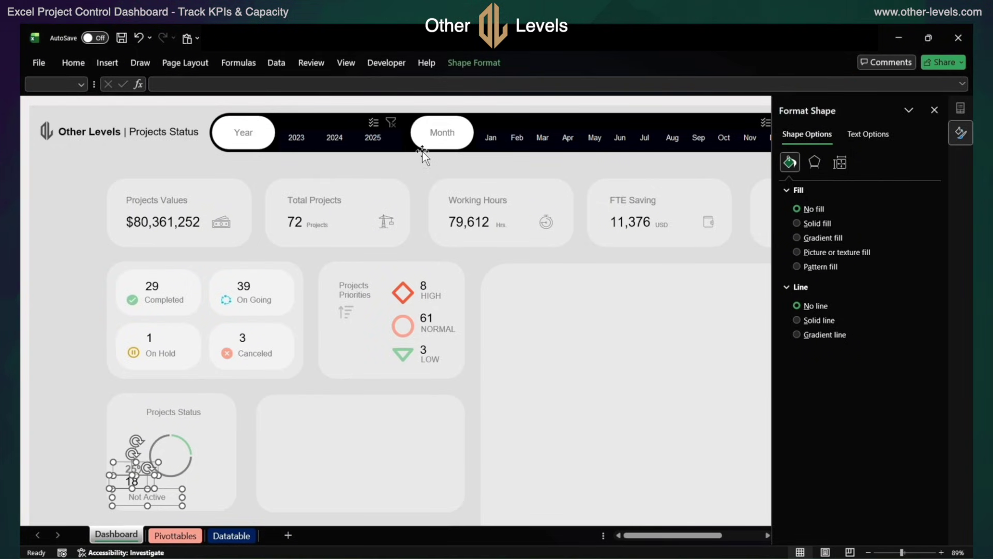
left_click(477, 66)
left_click(760, 81)
left_click(765, 108)
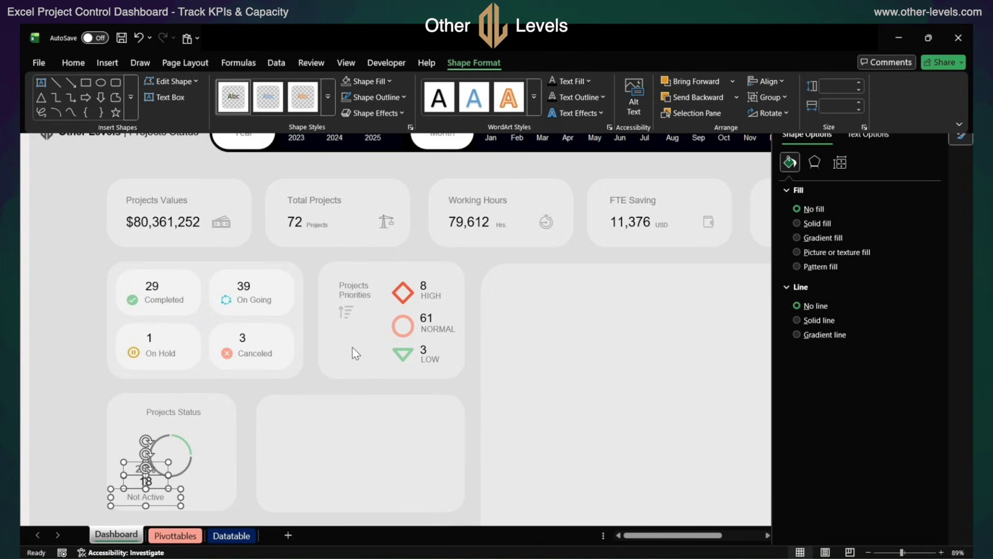
key("ctrl+z")
left_click(179, 507)
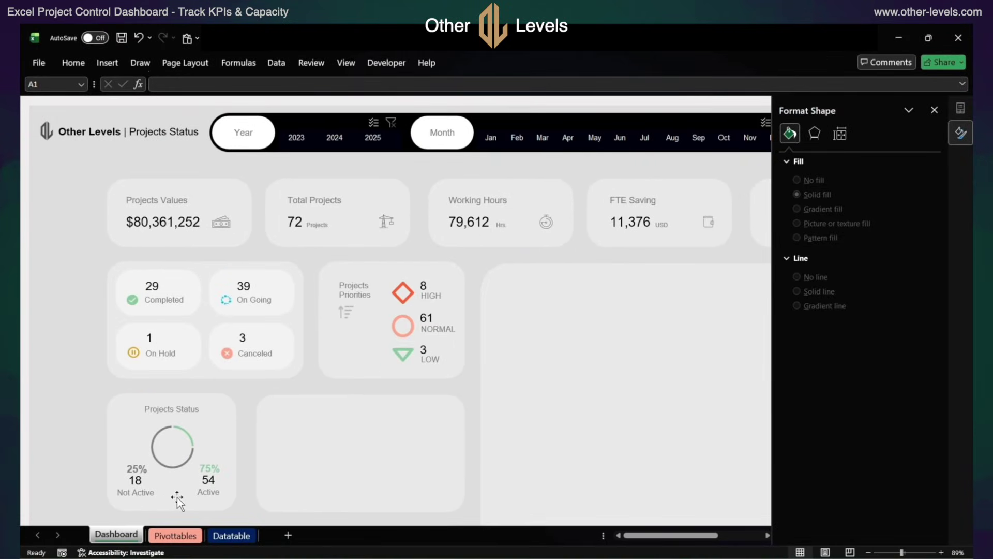
Check the font colour options for the Projects Type title without changing them
left_click(212, 470)
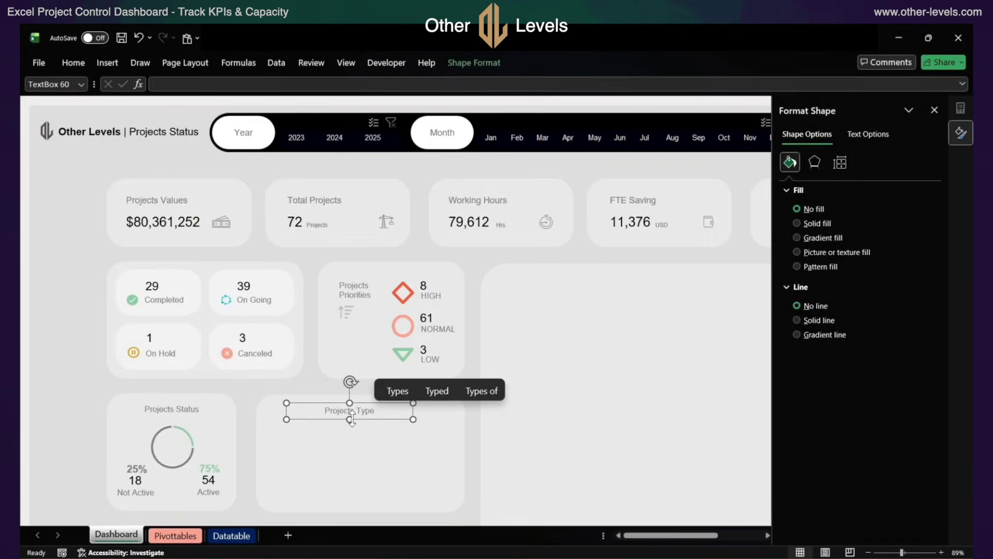
left_click(63, 61)
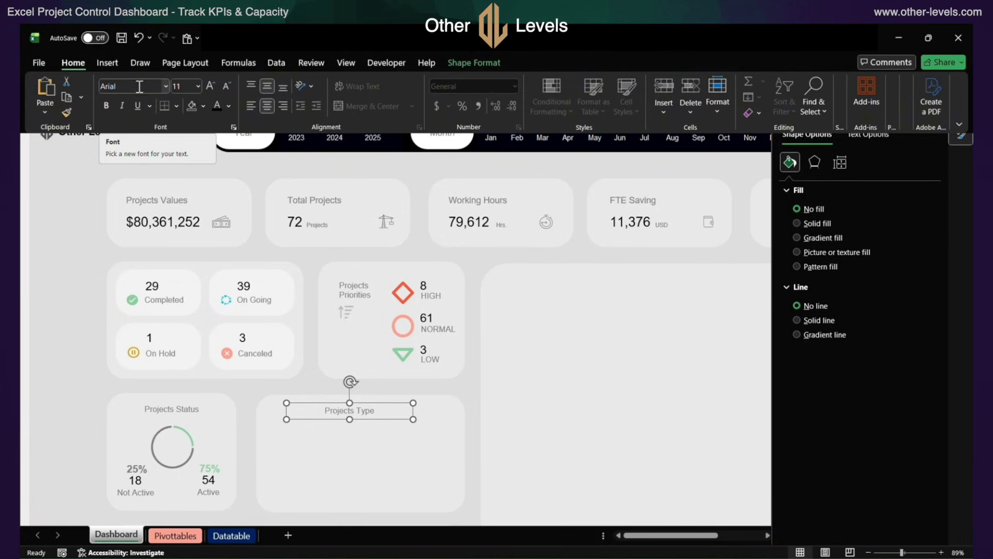
left_click(229, 103)
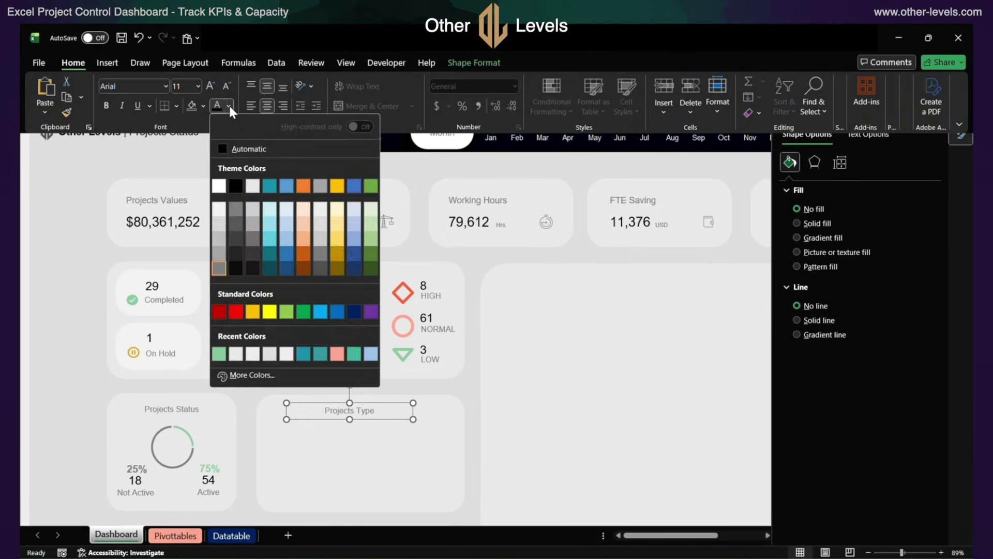
left_click(228, 104)
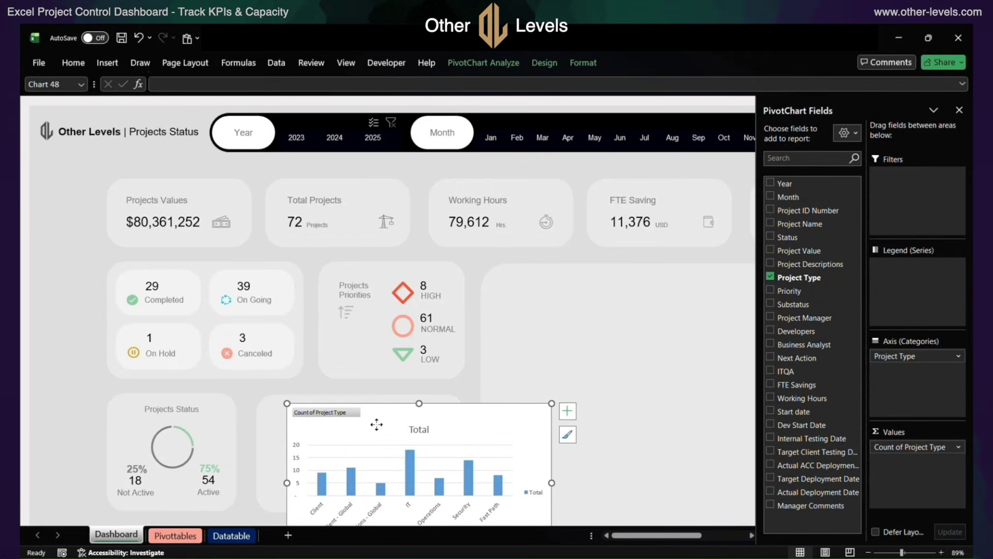
Move the Project Type pivot chart onto the card and hide all its field buttons
left_click_drag(376, 424, 474, 353)
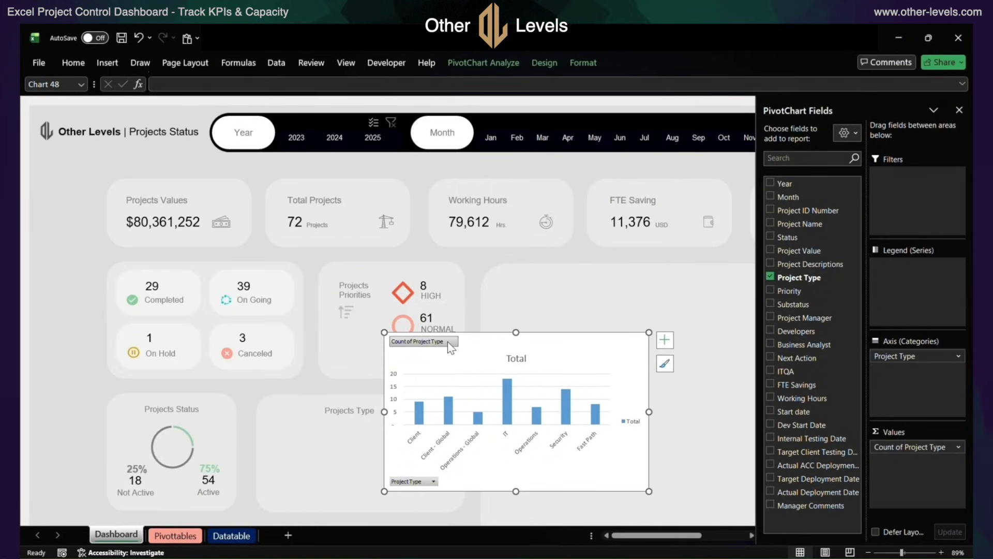
right_click(448, 345)
left_click(482, 487)
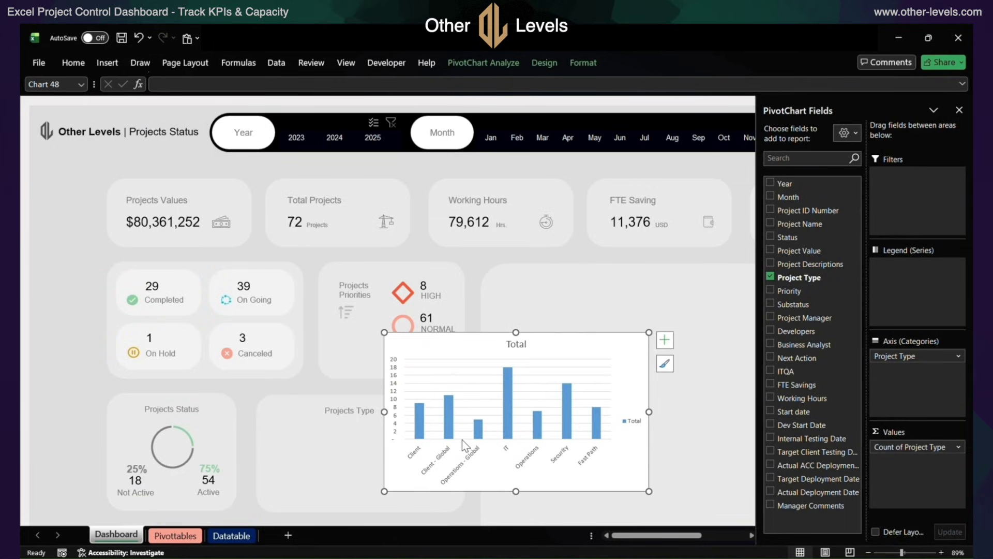
Delete the Projects Type chart's gridlines, Total title, legend and vertical value axis
right_click(461, 376)
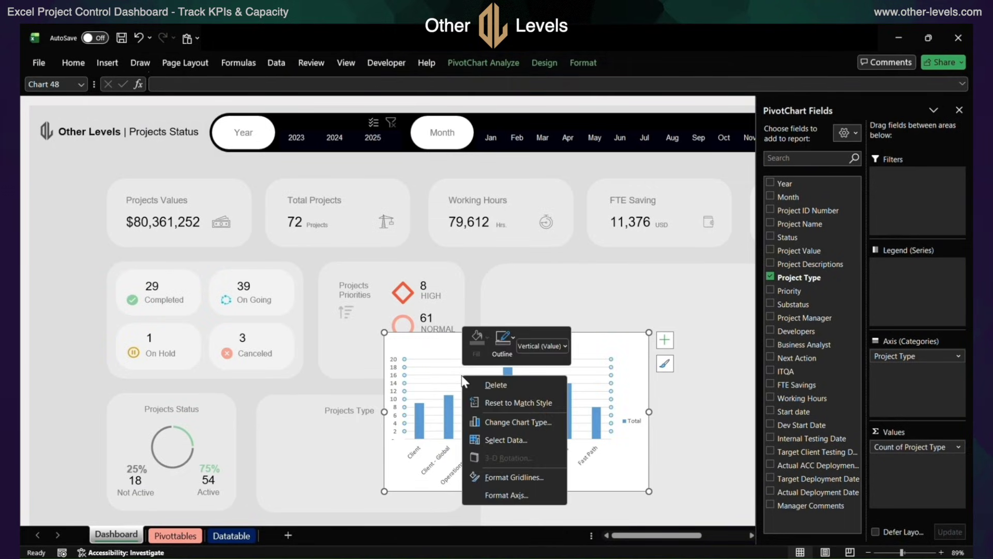
left_click(477, 385)
left_click(513, 350)
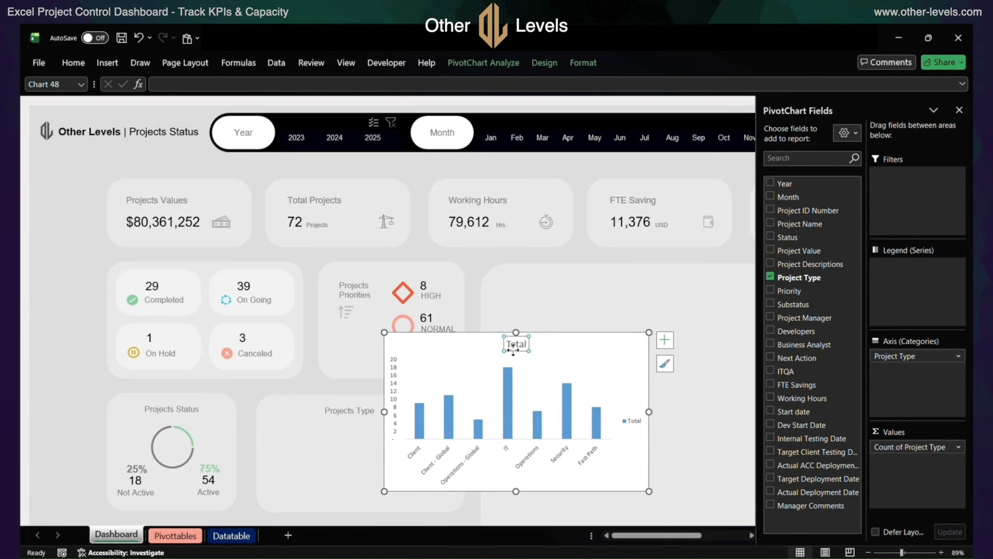
key("Delete")
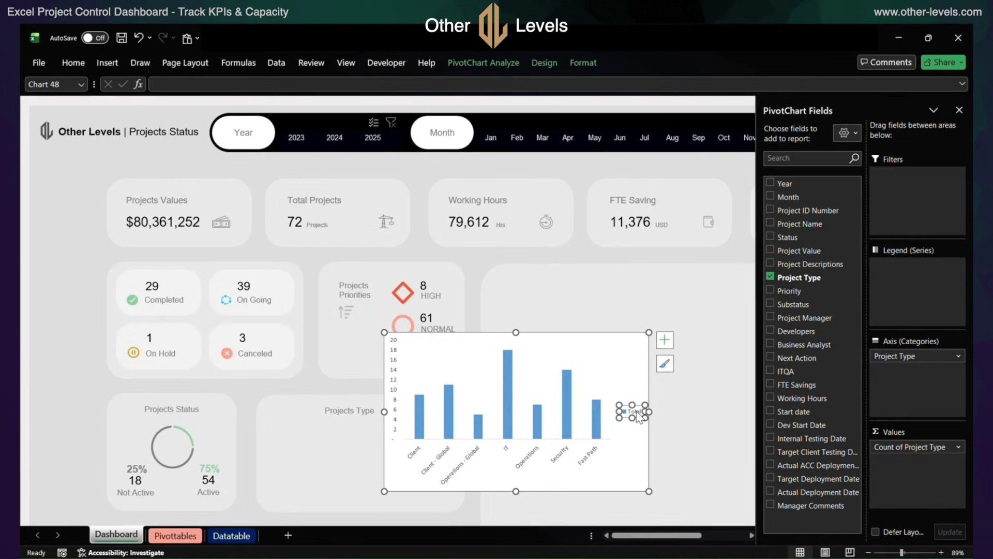
key("Delete")
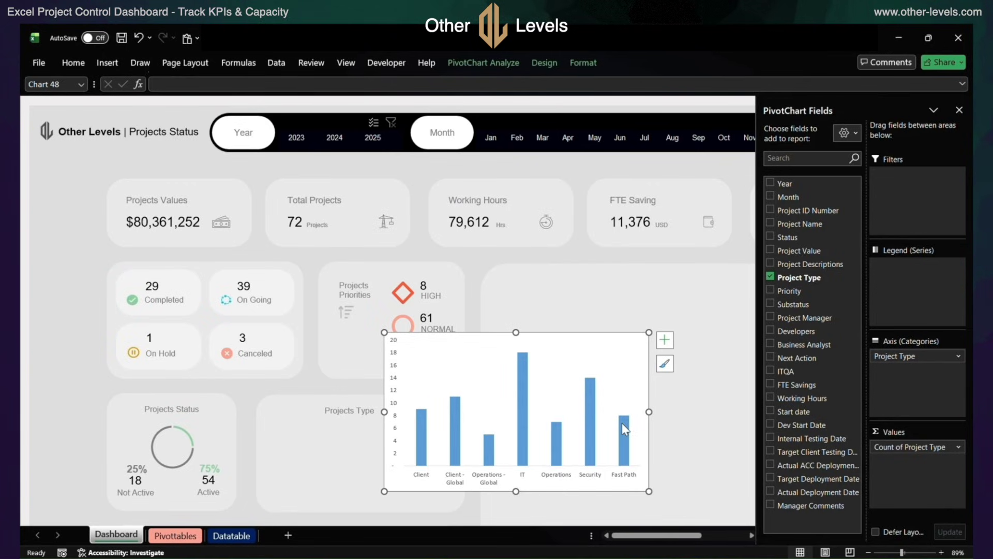
left_click(393, 438)
key("Delete")
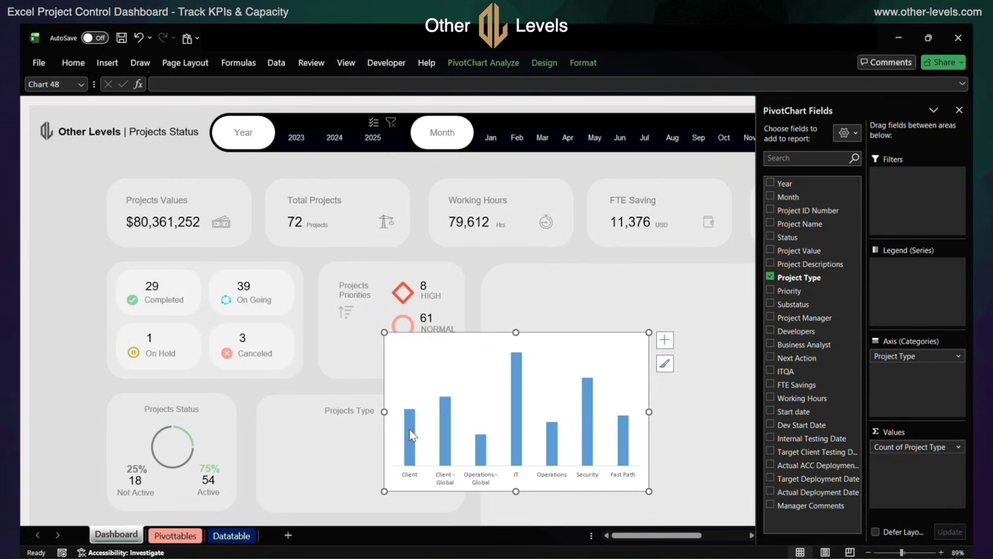
Set the Projects Type bars to -12% series overlap, 77% gap width and solid black fill
left_click(412, 438)
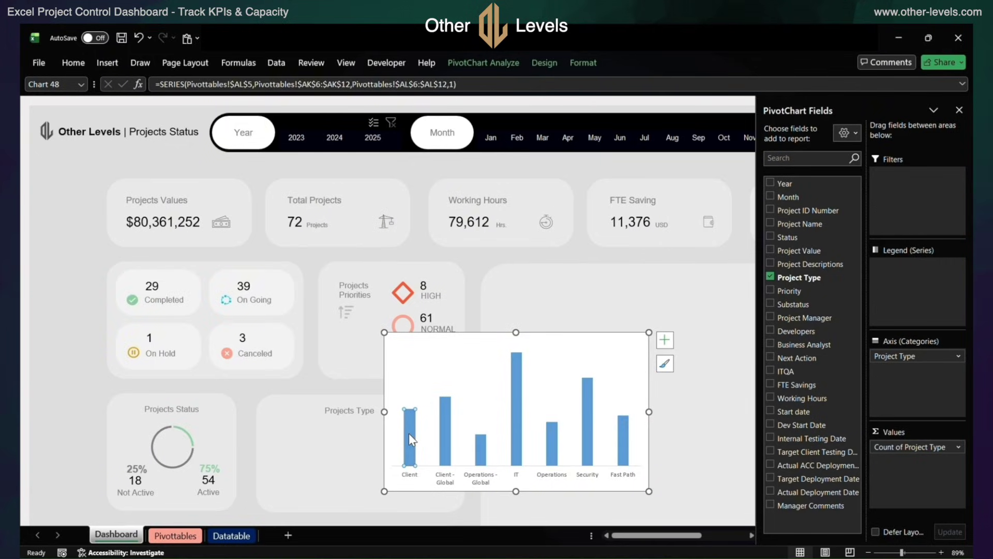
double_click(412, 439)
left_click(409, 433)
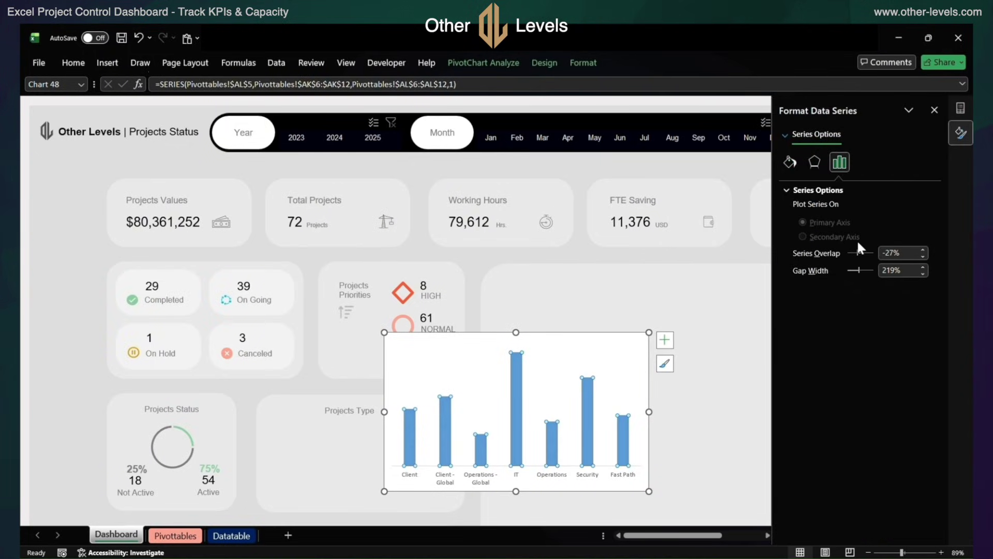
double_click(909, 253)
type("12")
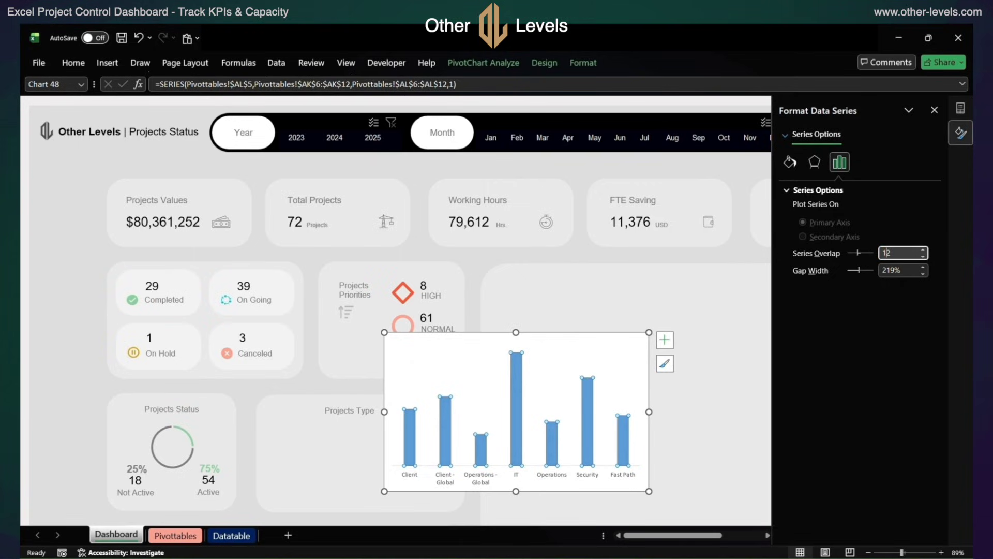
type("-")
key("Return")
double_click(908, 270)
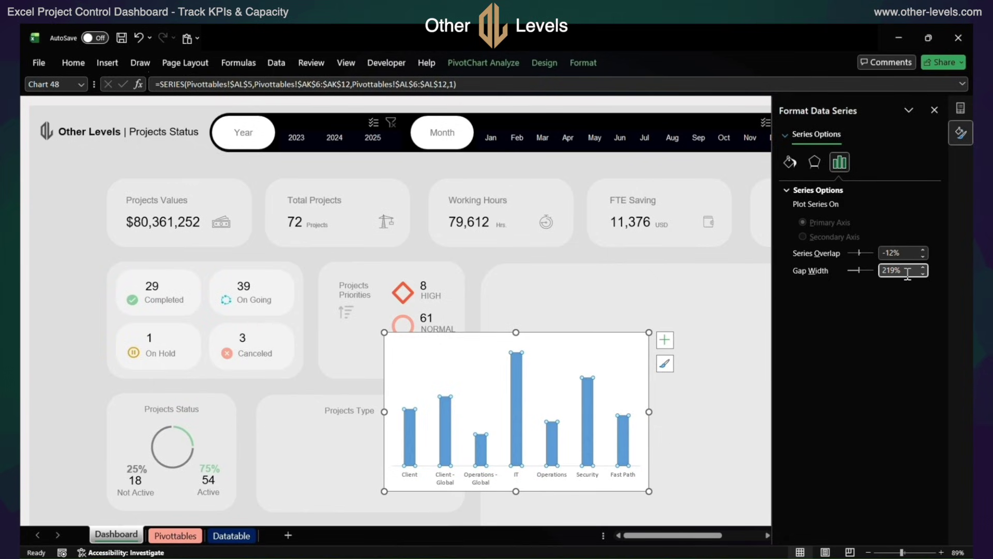
type("77")
key("Return")
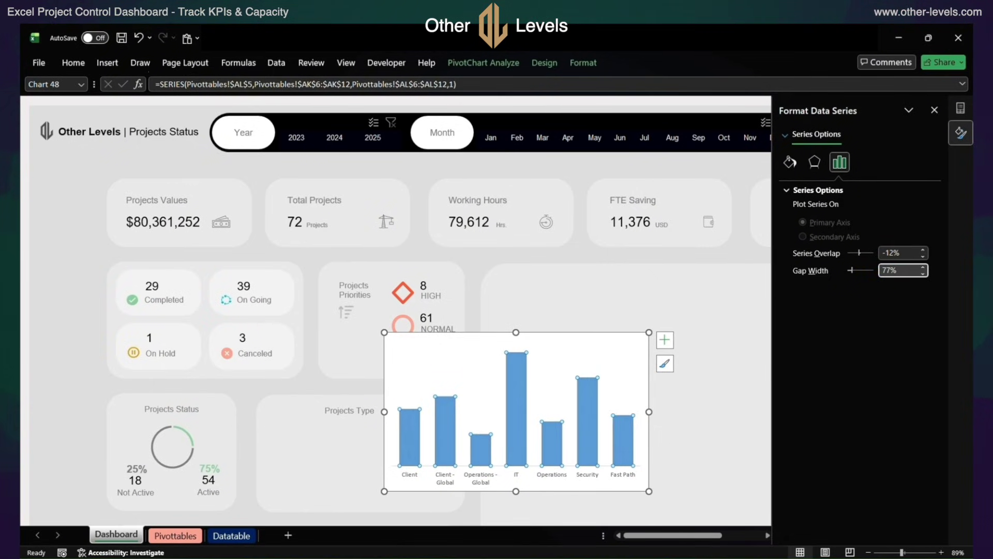
left_click(790, 161)
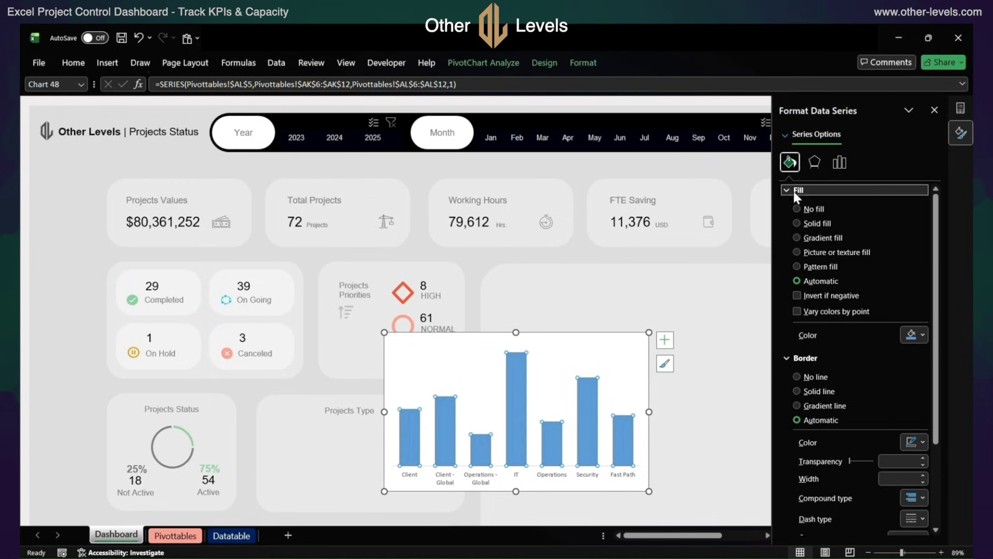
left_click(799, 223)
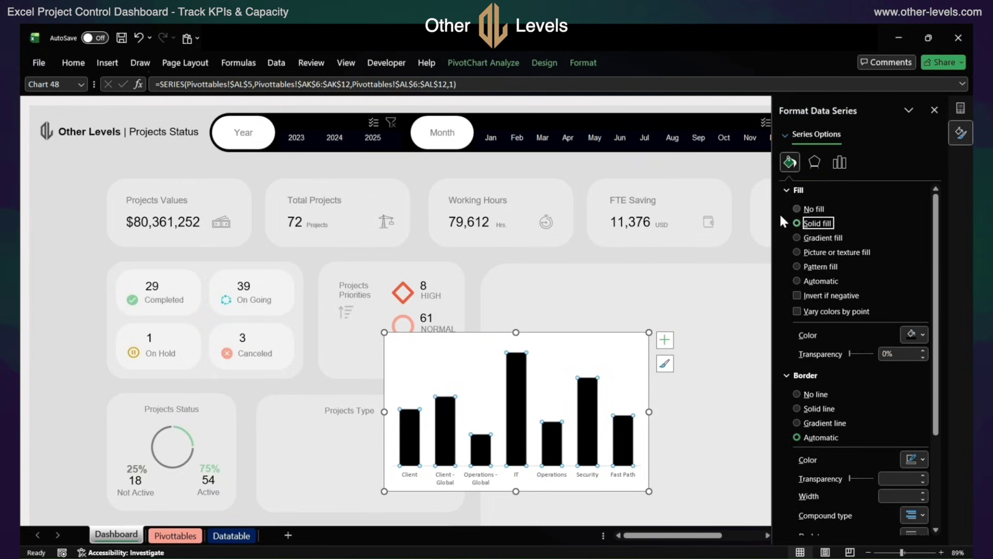
Add value labels to the Projects Type bars and make their text white
left_click(665, 340)
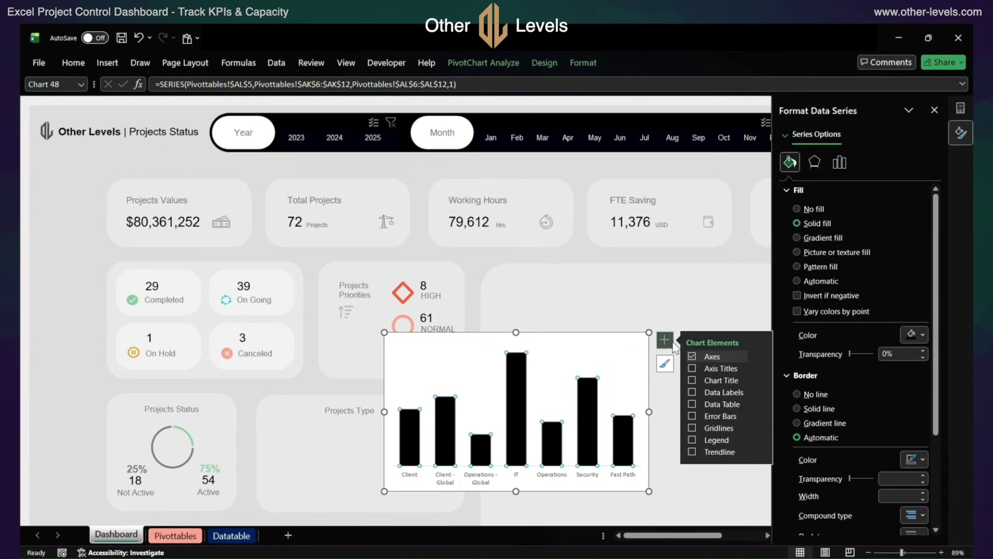
left_click(692, 392)
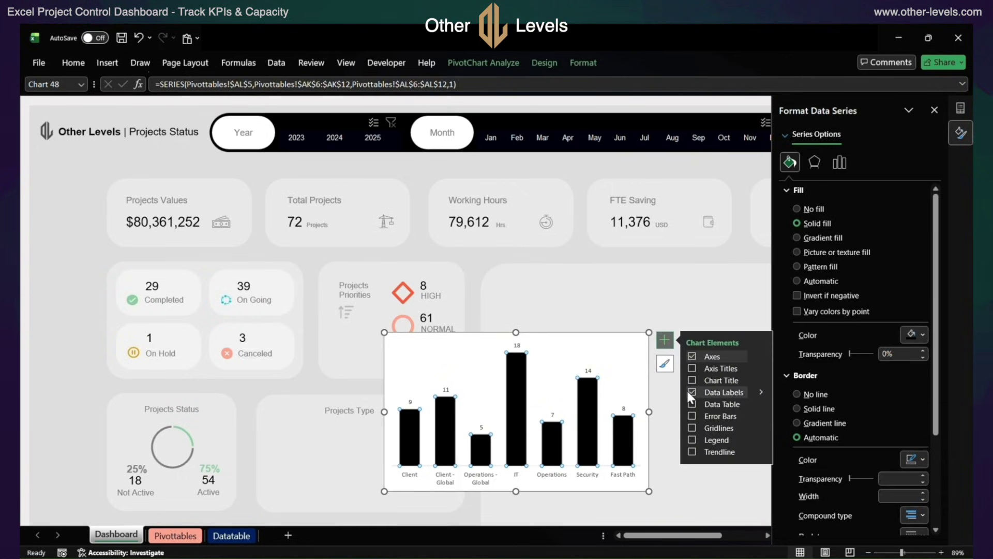
left_click(590, 370)
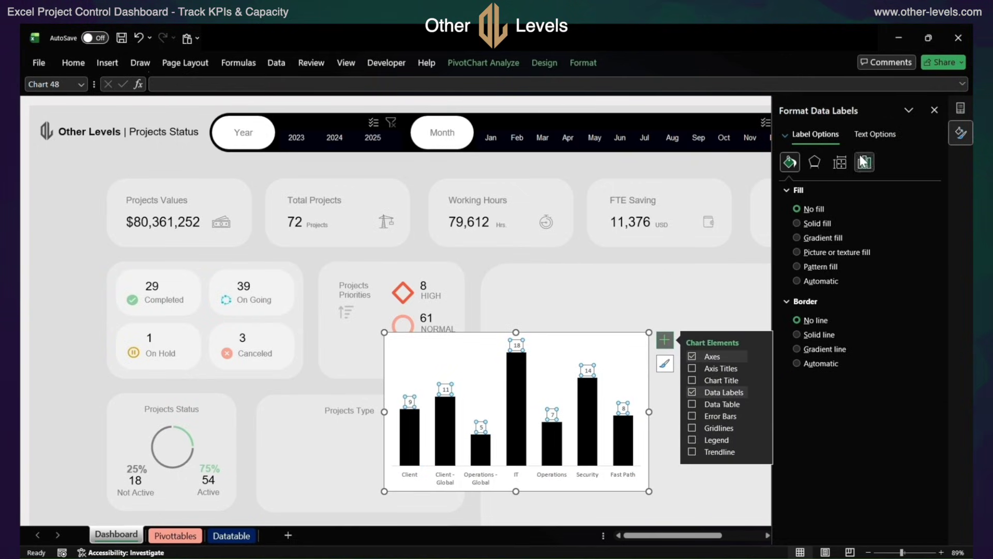
left_click(879, 135)
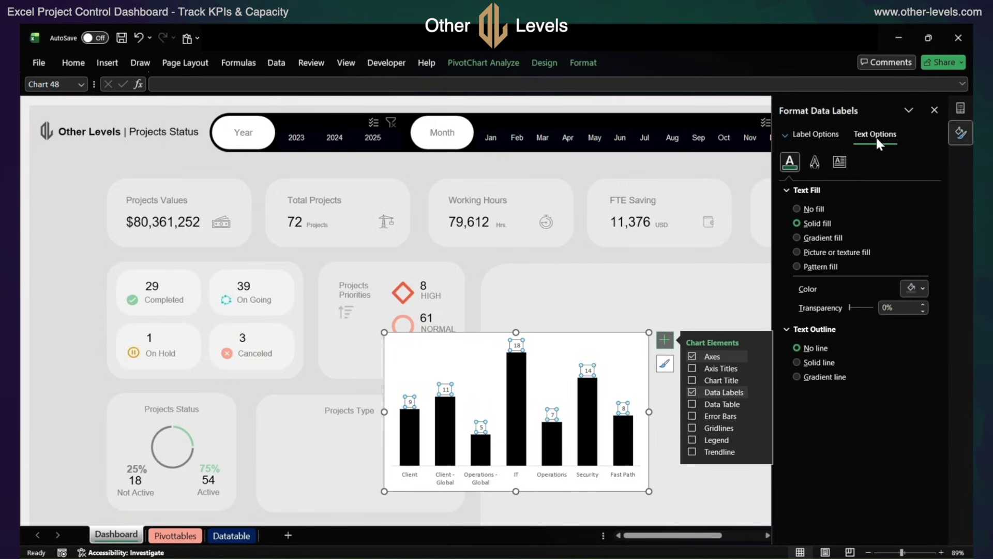
left_click(922, 289)
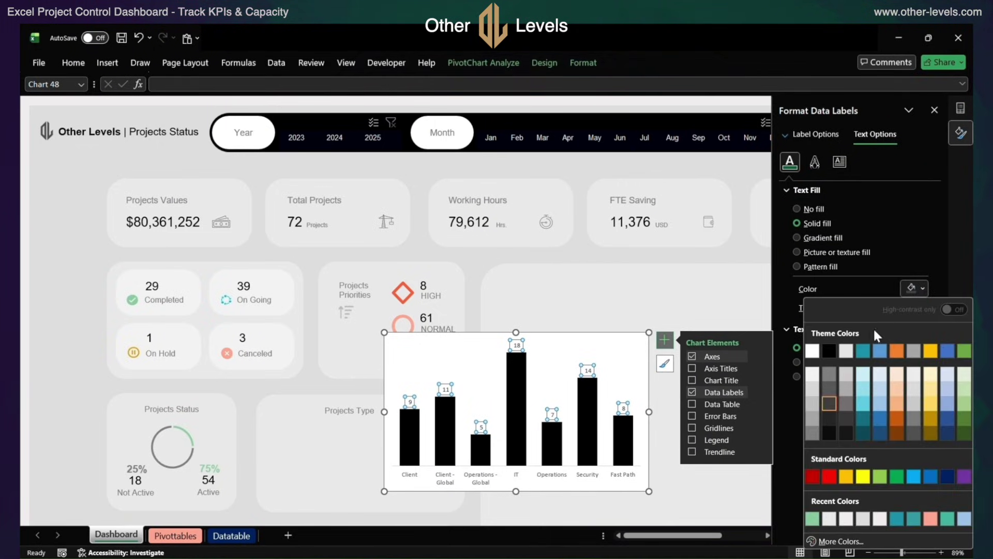
left_click(812, 351)
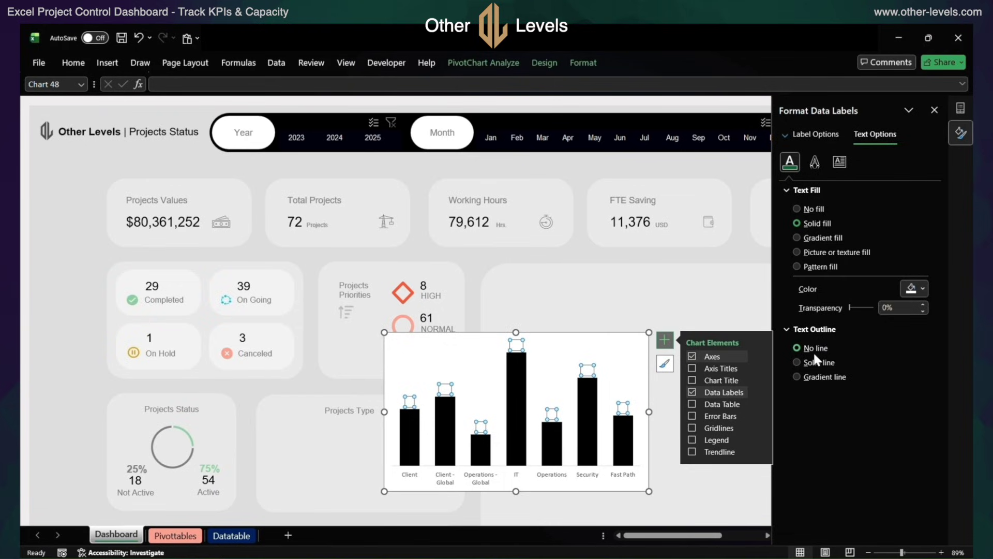
Place the value labels at Inside Base, in Arial, enlarged three font sizes
left_click(815, 138)
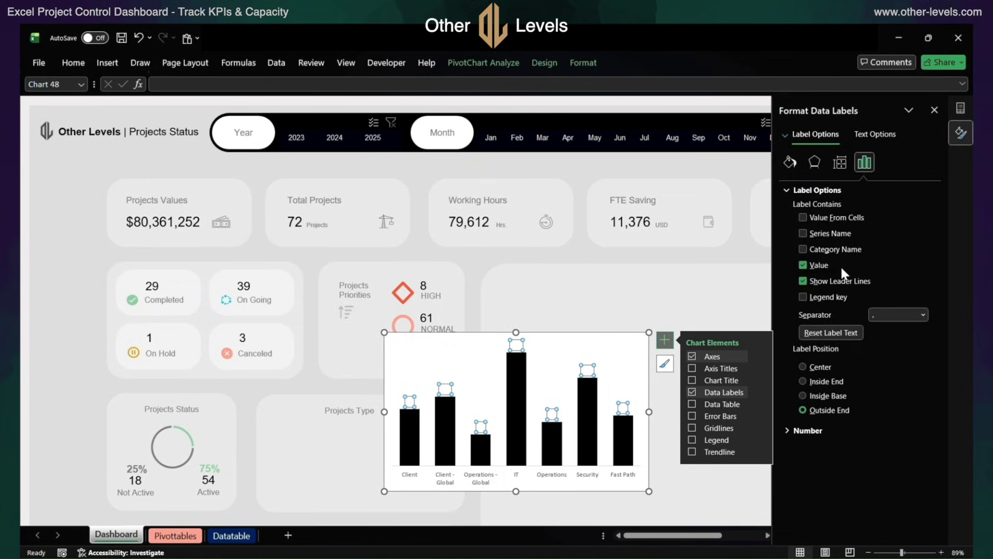
left_click(834, 395)
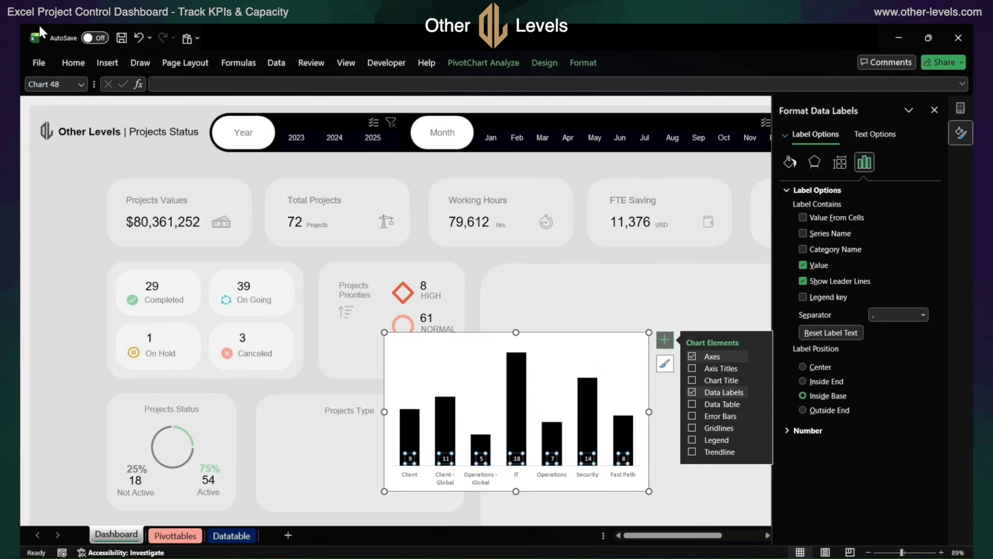
left_click(71, 63)
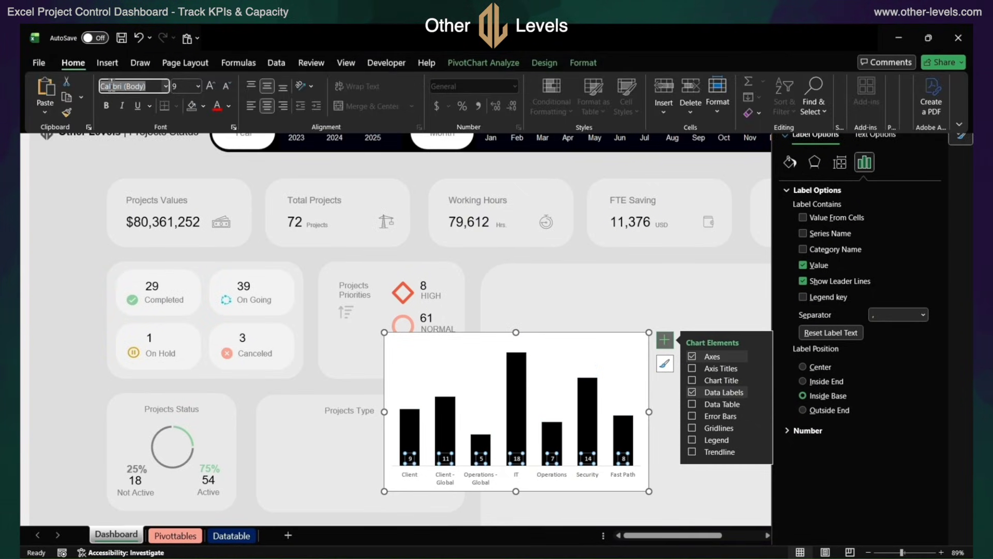
left_click(129, 86)
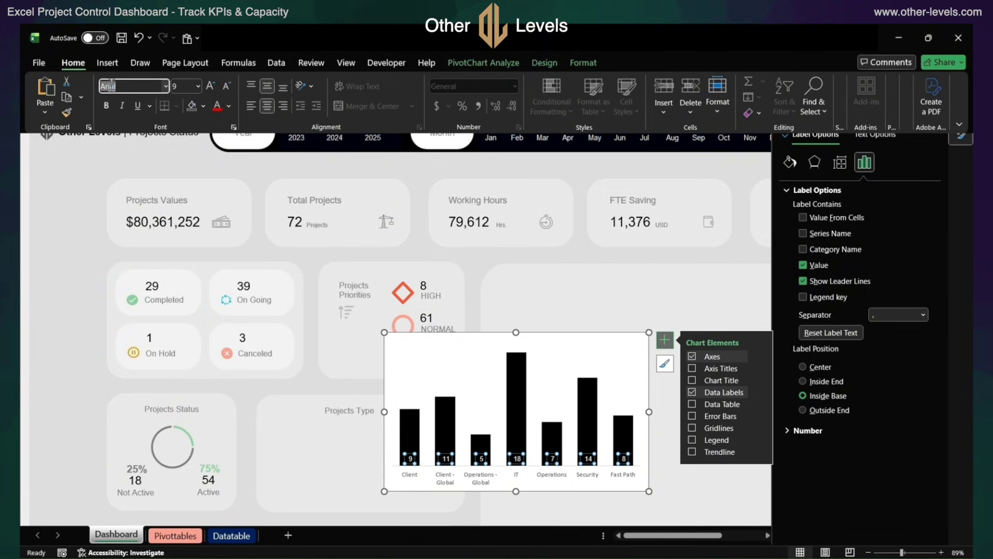
left_click(210, 86)
left_click(211, 86)
left_click(210, 86)
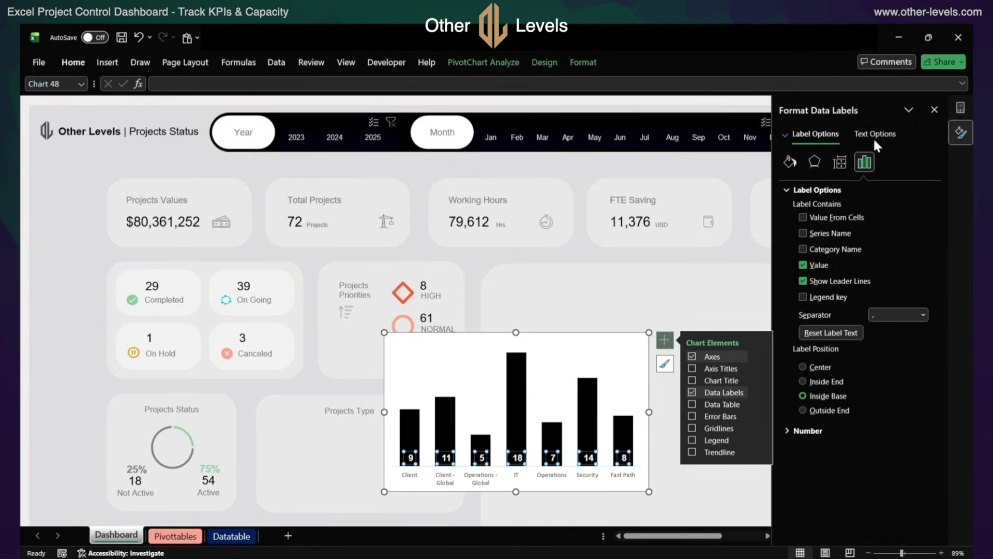
Give the value labels 0.1" left, right and bottom margins and a 0" top margin
left_click(874, 138)
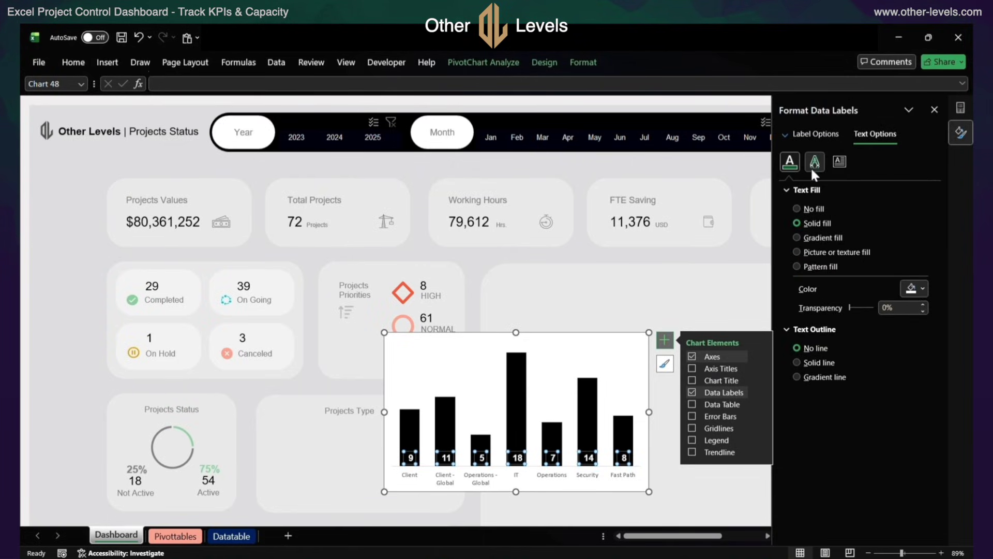
left_click(840, 162)
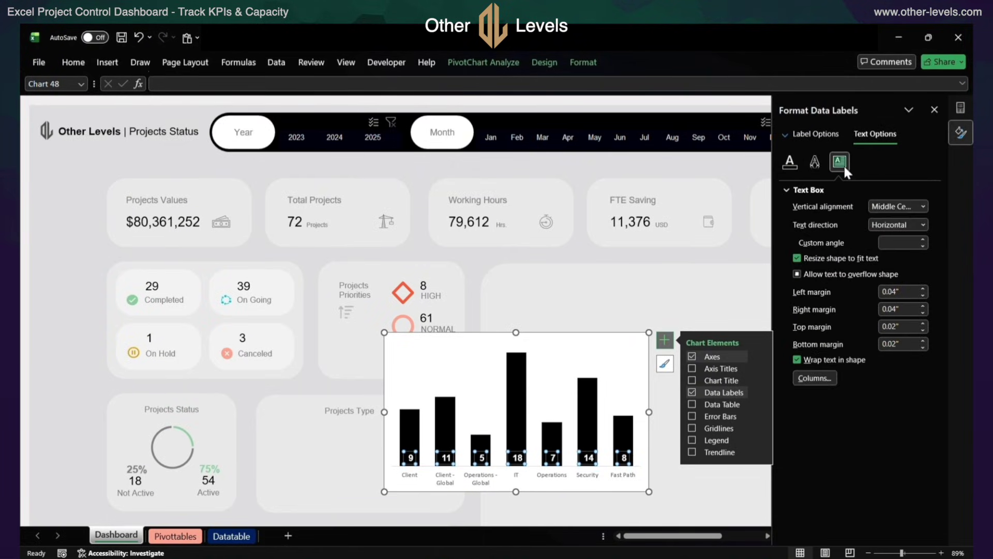
left_click(923, 289)
left_click(923, 312)
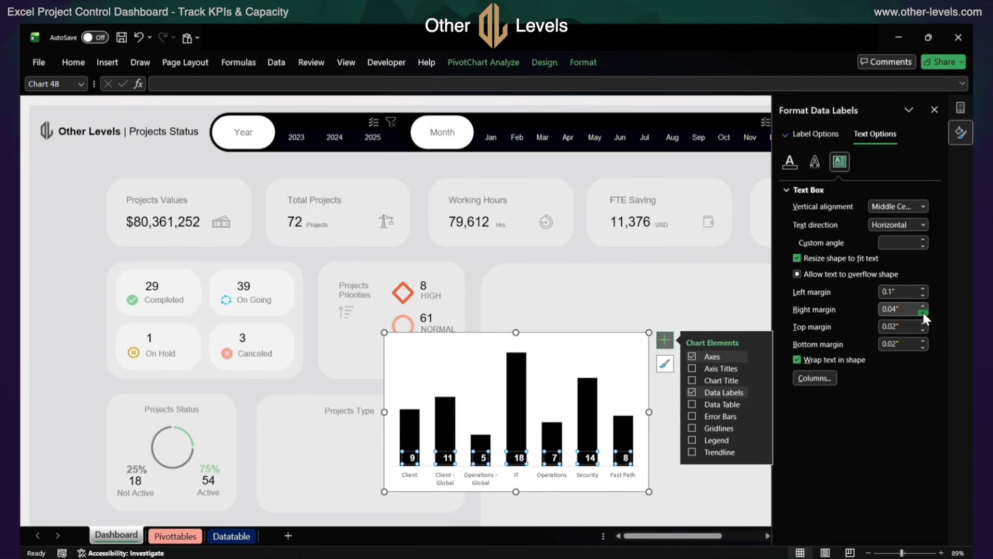
left_click(923, 306)
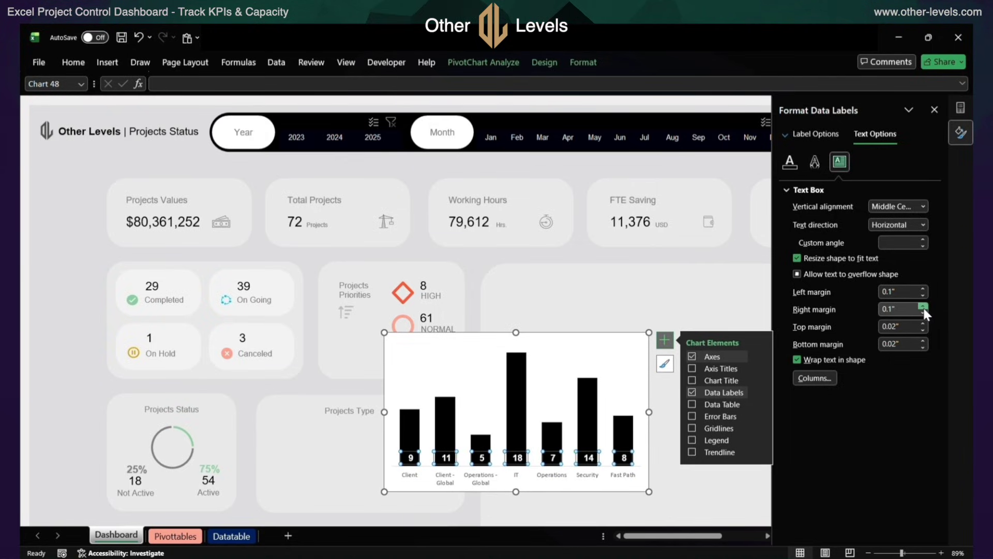
left_click(923, 330)
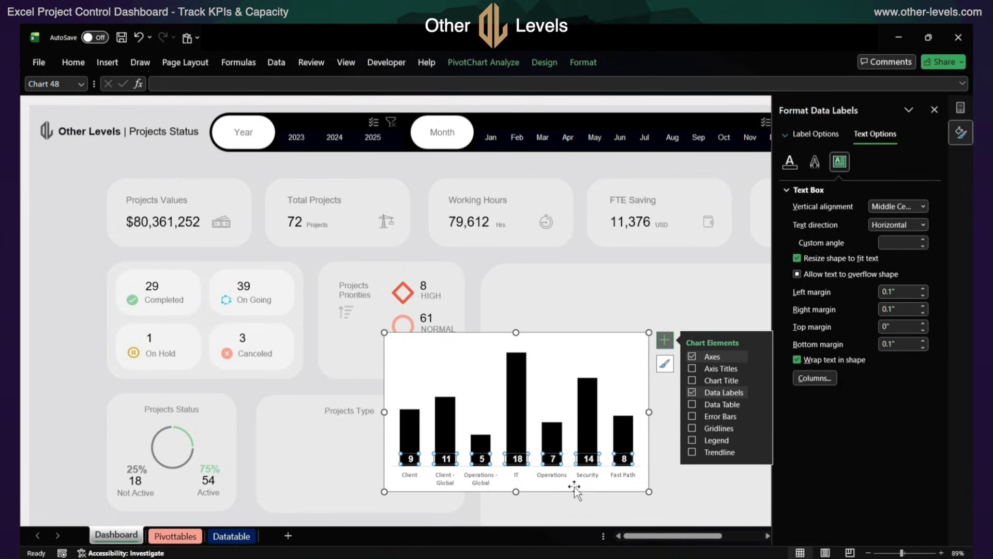
left_click(665, 340)
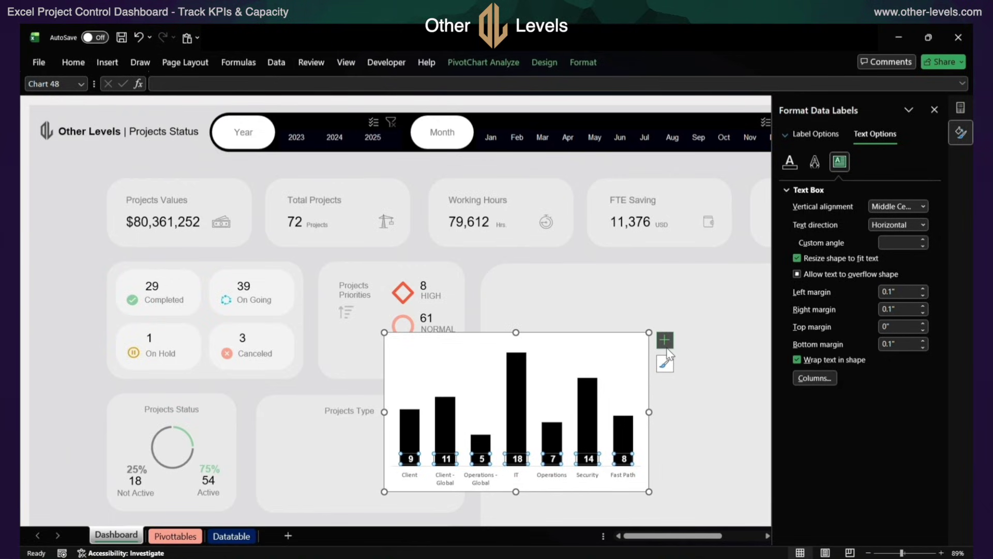
Set the Projects Type chart area to No Fill and No Outline so the bars sit on the card
left_click(562, 360)
left_click(577, 332)
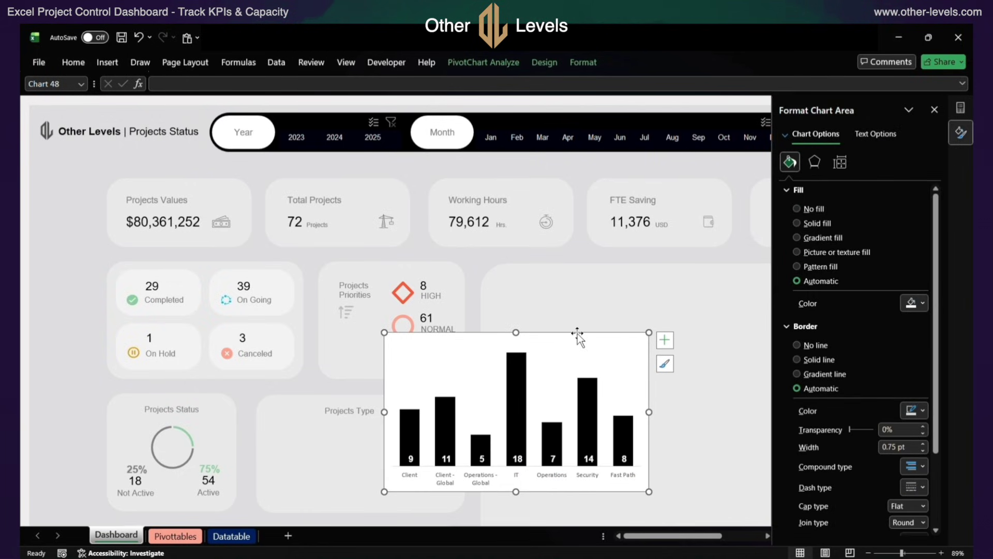
left_click(580, 63)
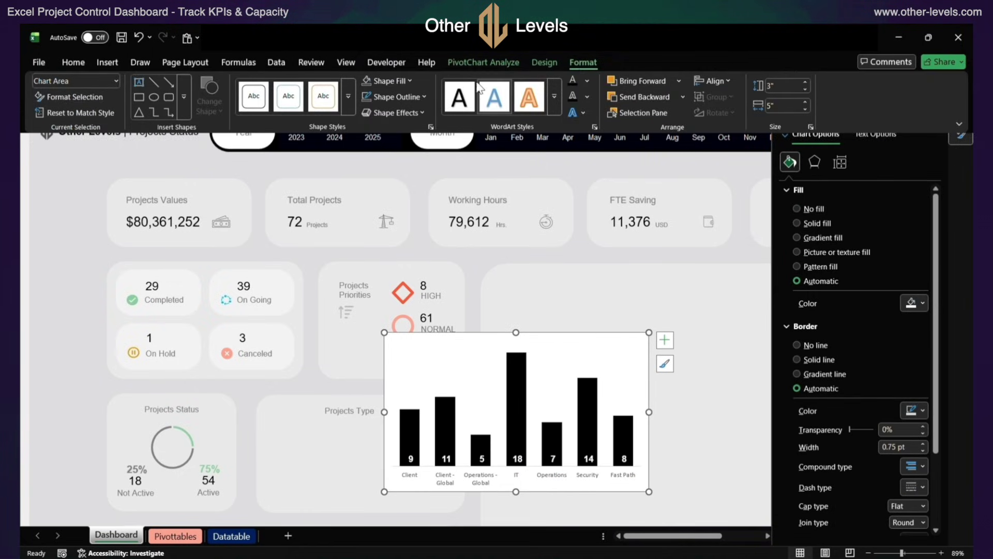
left_click(390, 80)
left_click(391, 352)
left_click(389, 92)
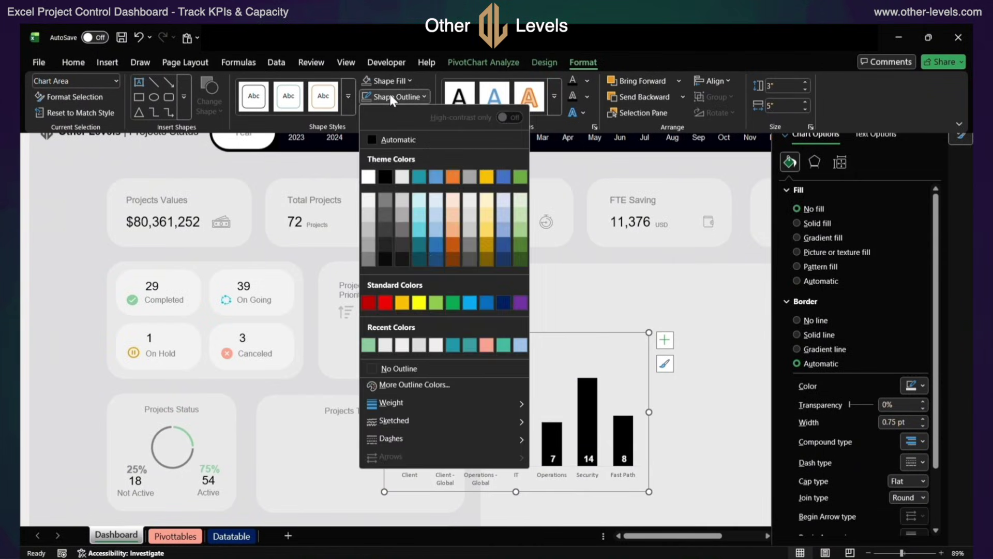
left_click(394, 368)
left_click(481, 483)
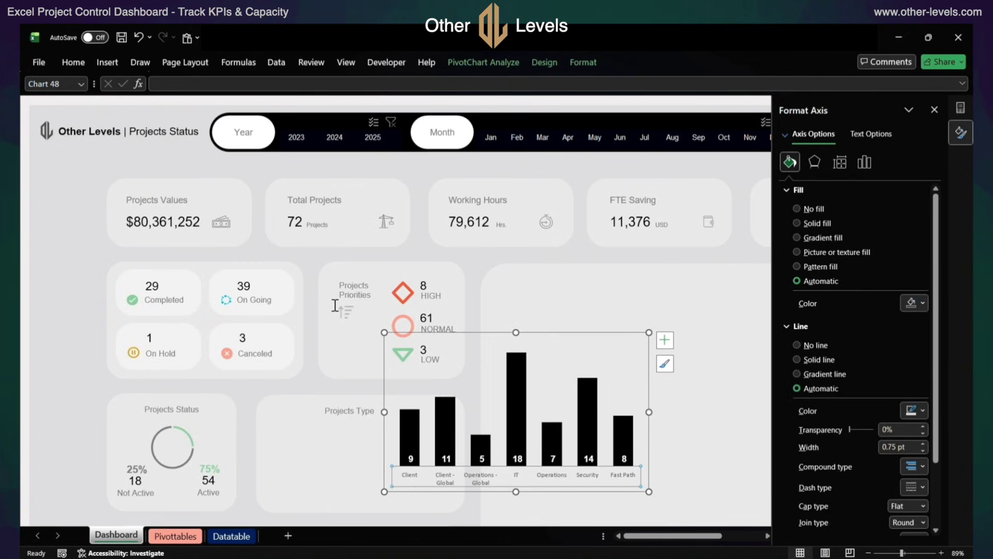
Make the chart labels Arial one size smaller, then move and shrink the chart into the Projects Type card
left_click(73, 62)
left_click(120, 86)
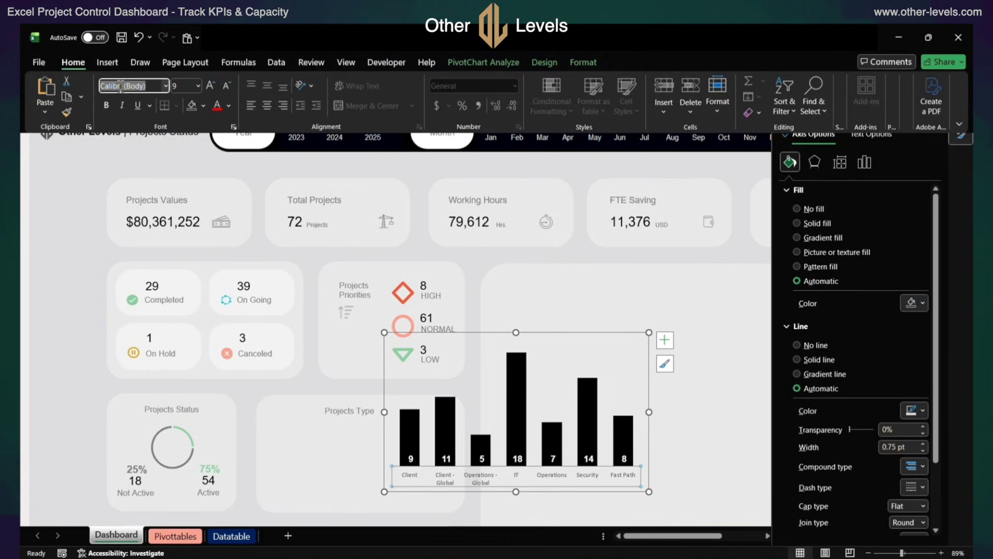
type("Arial")
key("Return")
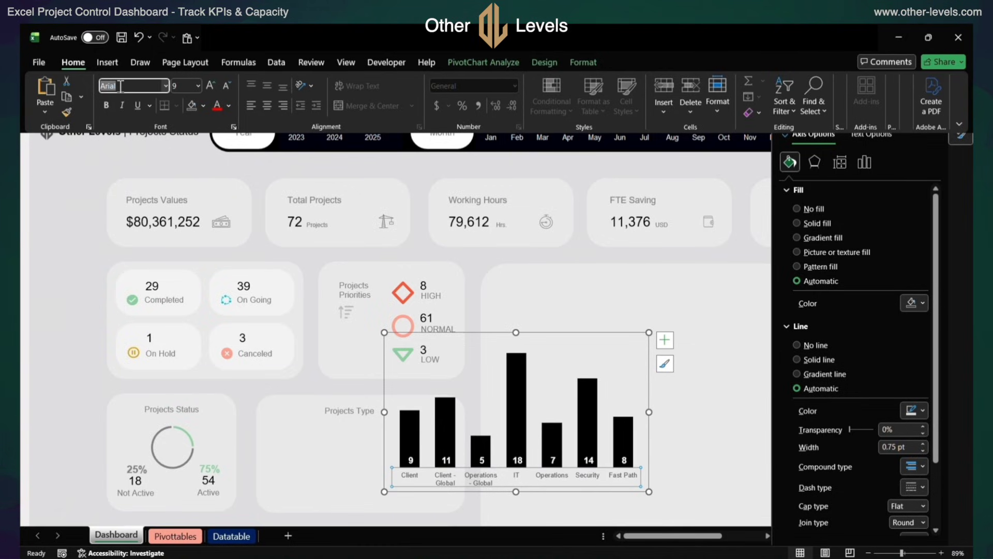
left_click(228, 84)
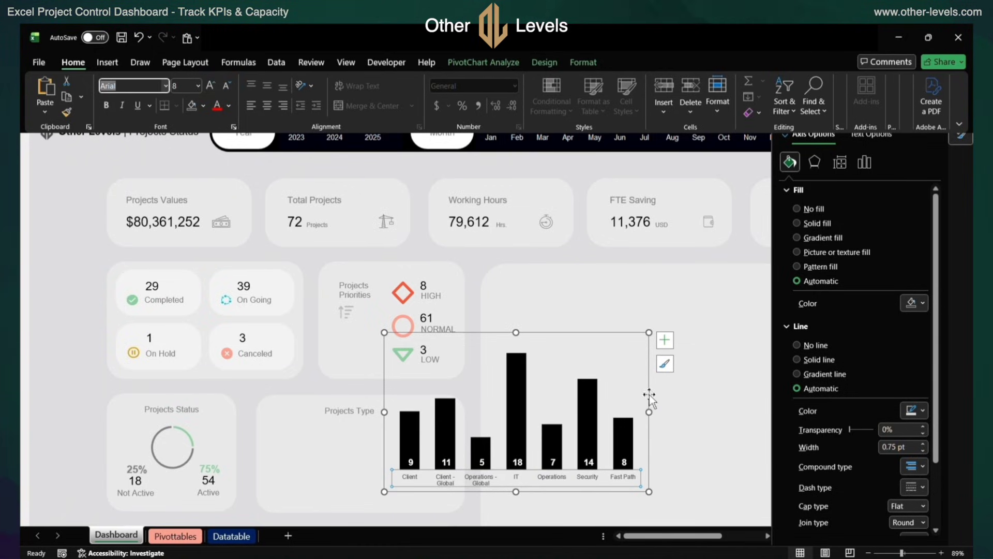
left_click_drag(648, 396, 431, 348)
left_click_drag(523, 350, 456, 424)
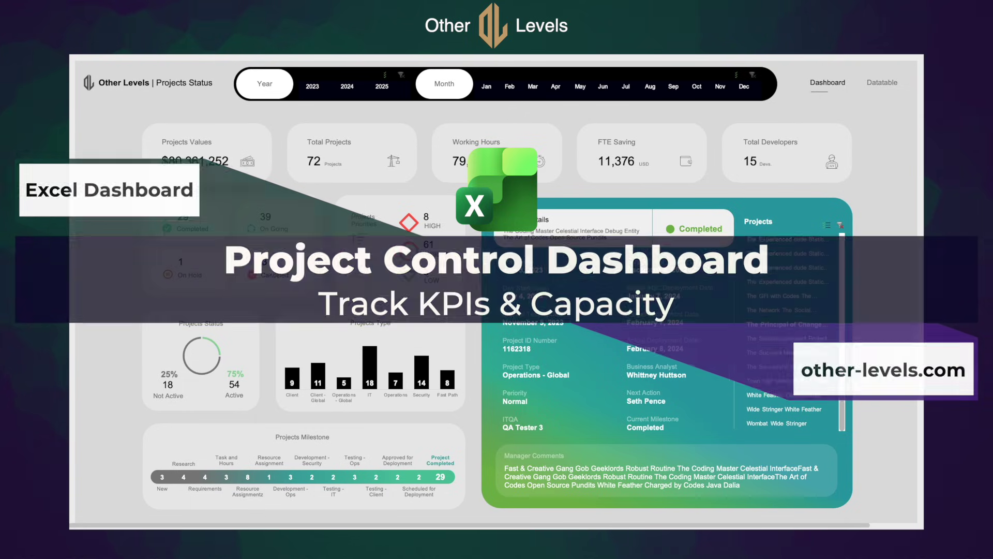
Step through several projects in the Projects slicer to view each one's details
left_click(806, 353)
left_click(809, 366)
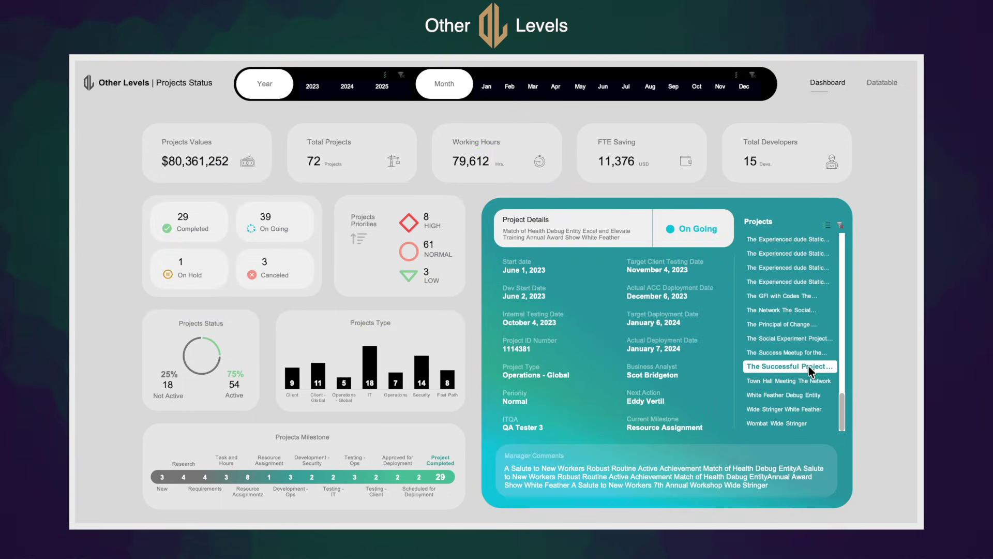
left_click(808, 381)
left_click(809, 395)
Filter by a single month and clear it, then filter the dashboard by different years, ending on 2025
left_click(555, 87)
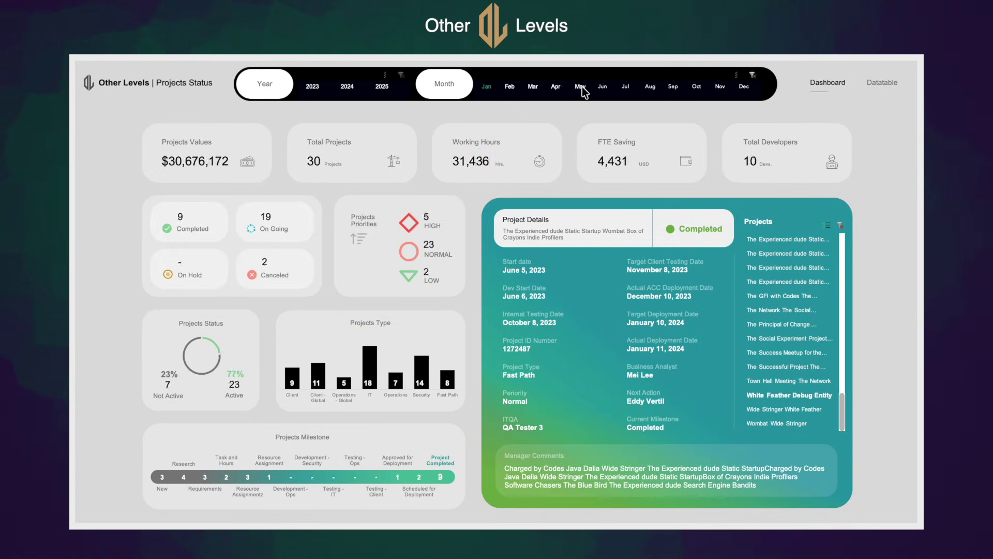
left_click(752, 75)
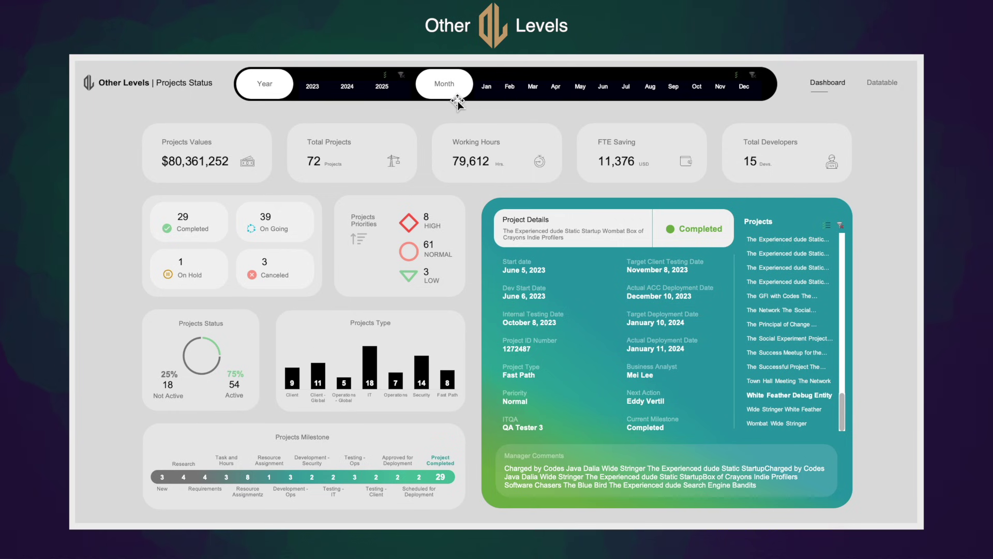
left_click(347, 87)
left_click(312, 87)
left_click(380, 87)
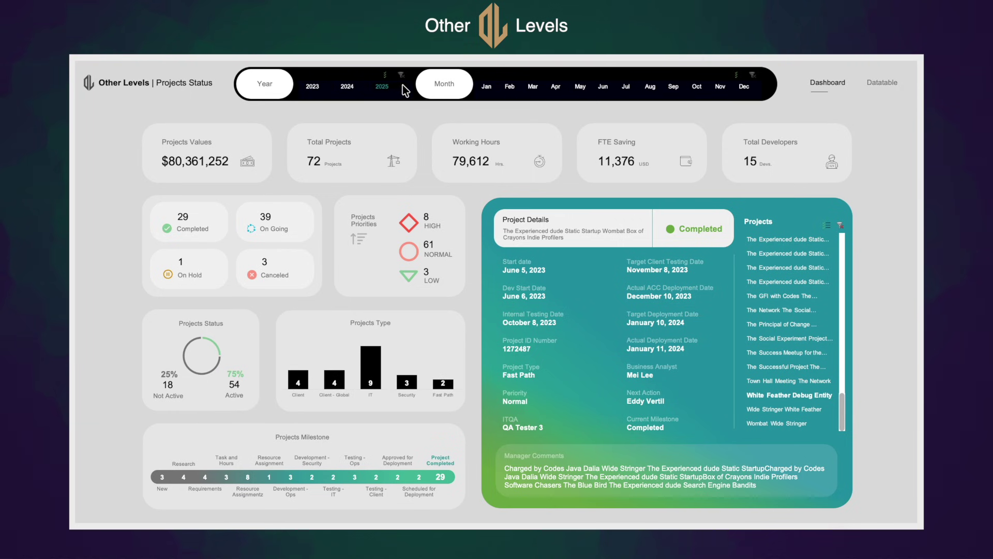